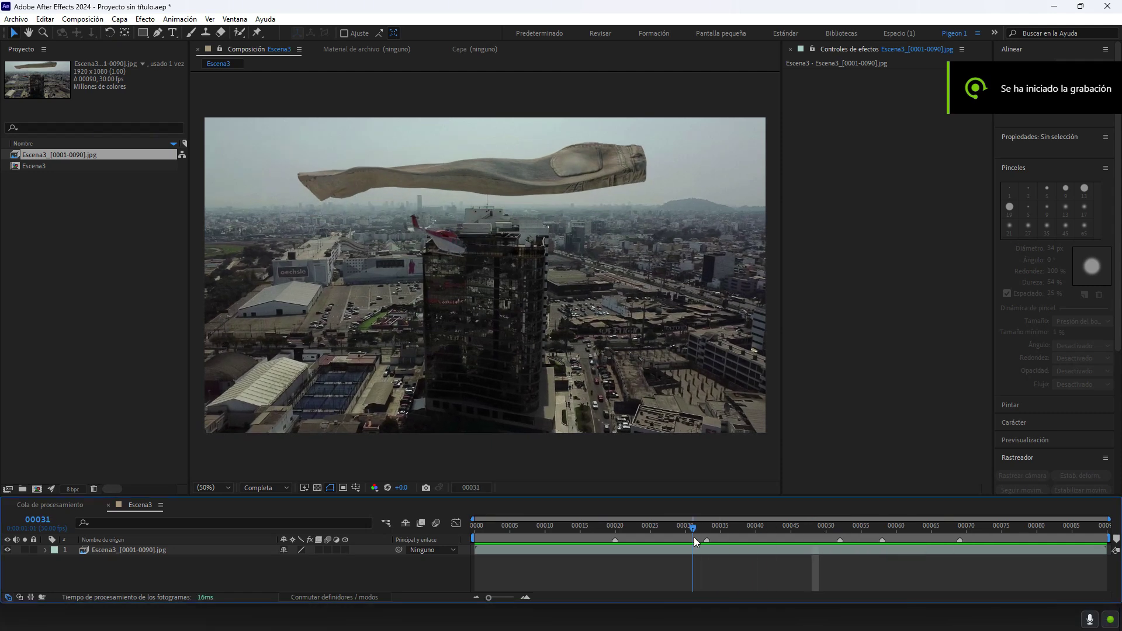
- Switch to Blender and examine the Motion Blur options in the scene's render settings
{"action": "scroll", "coordinate": [619, 168], "scroll_direction": "up", "scroll_amount": 1}
{"action": "middle_click_drag", "start_coordinate": [626, 194], "coordinate": [530, 350]}
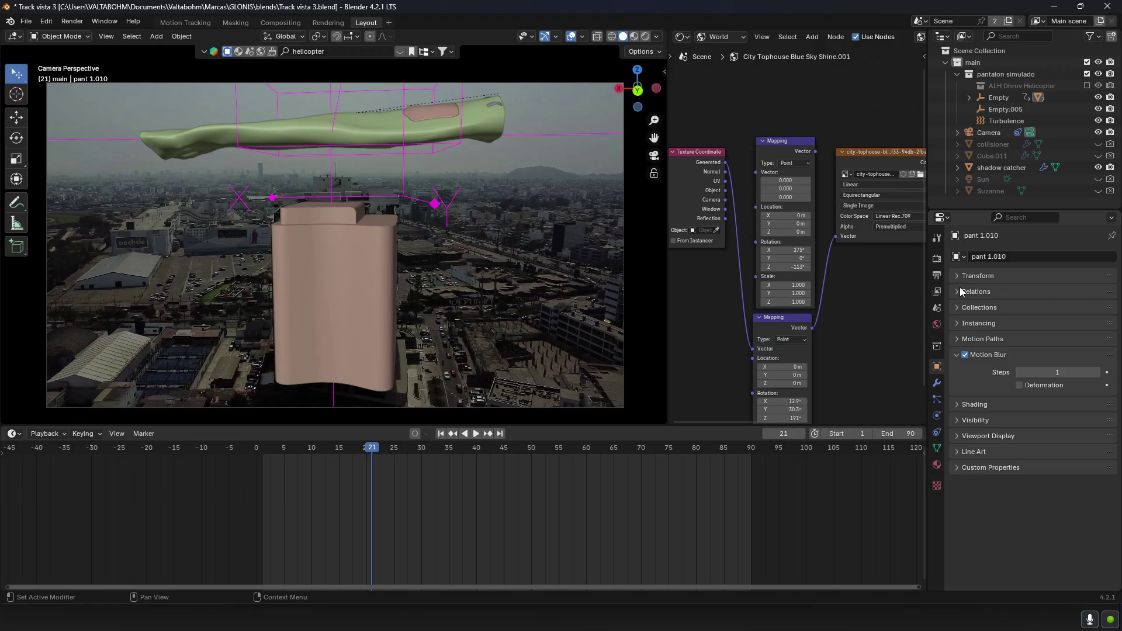
{"action": "left_click", "coordinate": [937, 258]}
{"action": "scroll", "coordinate": [976, 446], "scroll_direction": "down", "scroll_amount": 5}
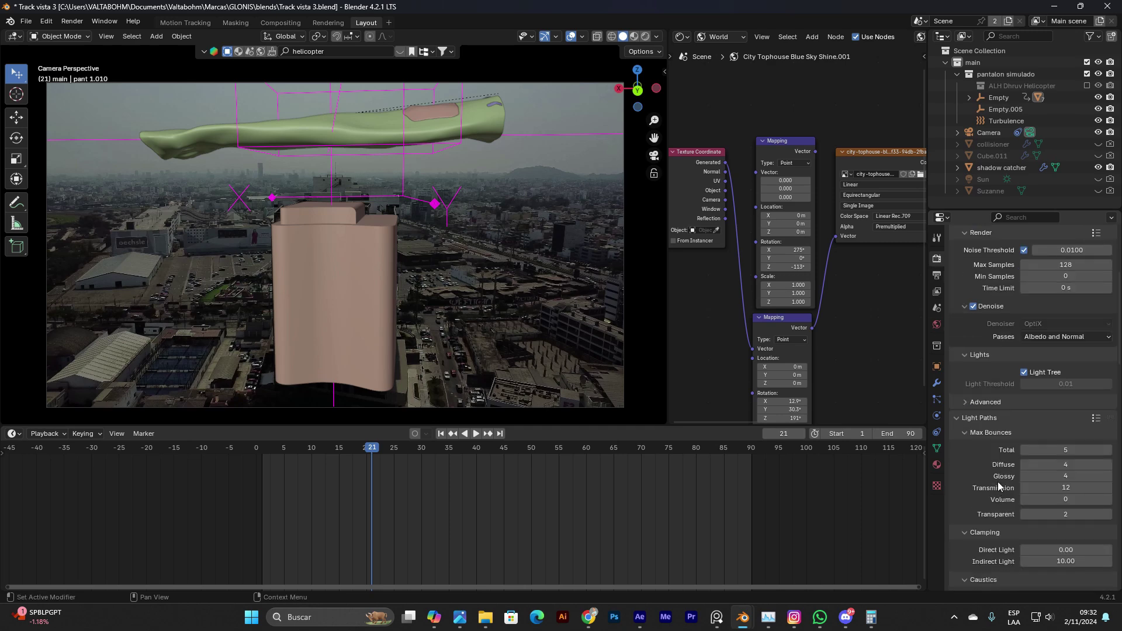
{"action": "scroll", "coordinate": [998, 486], "scroll_direction": "down", "scroll_amount": 8}
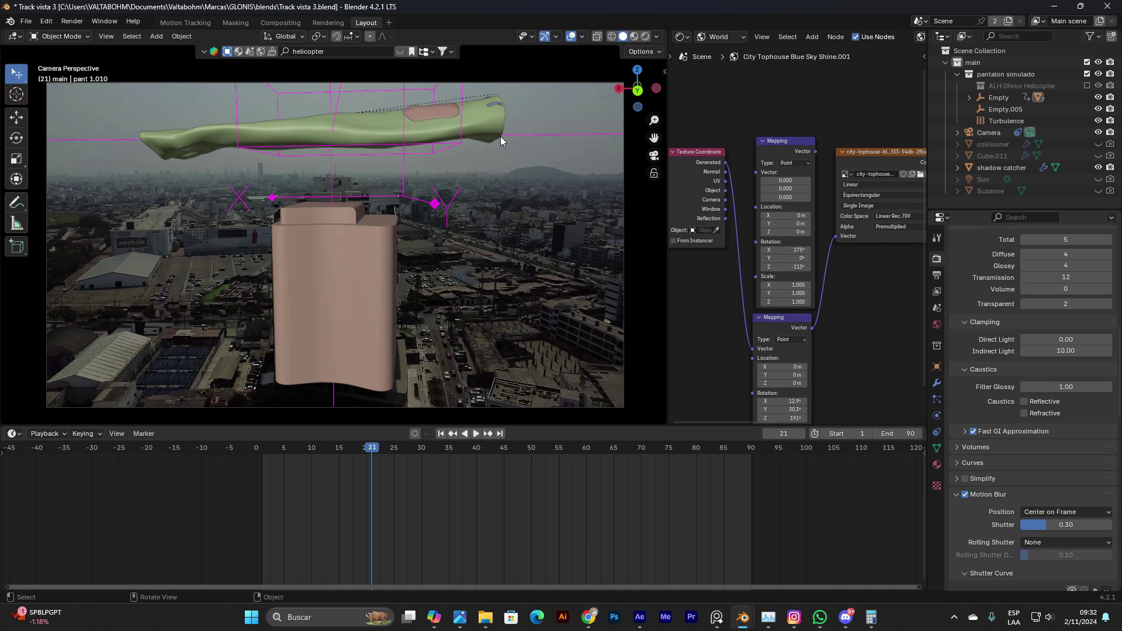
- Play back and scrub the pants animation over the building, viewing it through the camera and from above
{"action": "middle_click_drag", "start_coordinate": [482, 124], "coordinate": [479, 330]}
{"action": "left_click", "coordinate": [448, 247]}
{"action": "key", "text": "KP_0"}
{"action": "scroll", "coordinate": [363, 227], "scroll_direction": "up", "scroll_amount": 3}
{"action": "left_click", "coordinate": [479, 325]}
{"action": "scroll", "coordinate": [478, 324], "scroll_direction": "down", "scroll_amount": 1}
{"action": "key", "text": "space"}
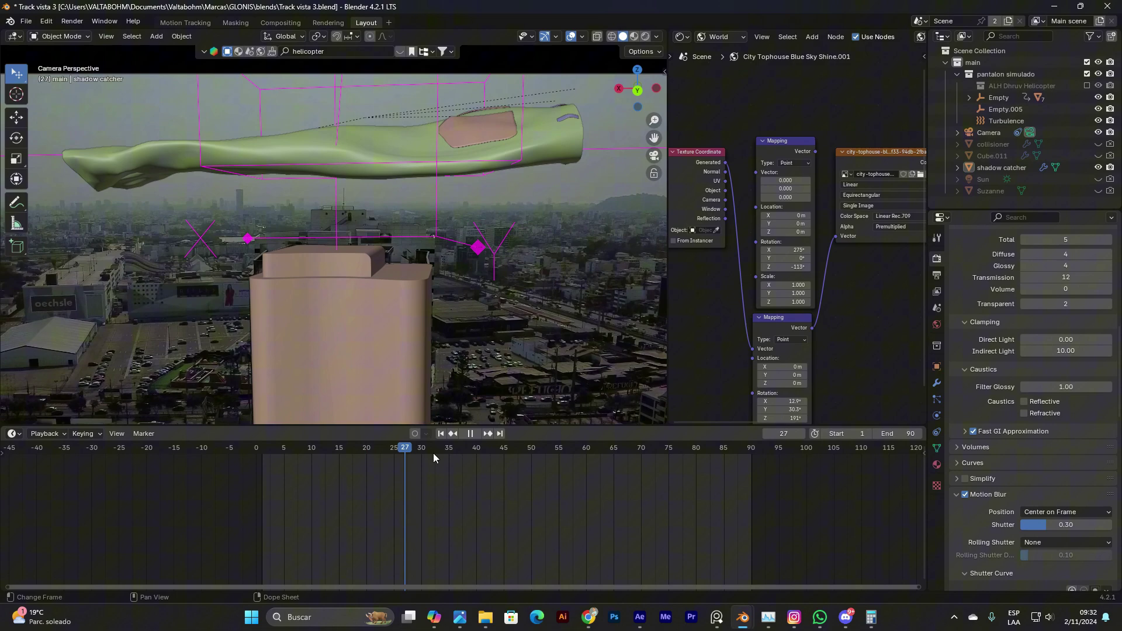
{"action": "mouse_move", "coordinate": [433, 453]}
{"action": "left_mouse_down"}
{"action": "mouse_move", "coordinate": [559, 464]}
{"action": "mouse_move", "coordinate": [636, 455]}
{"action": "mouse_move", "coordinate": [419, 440]}
{"action": "left_mouse_up"}
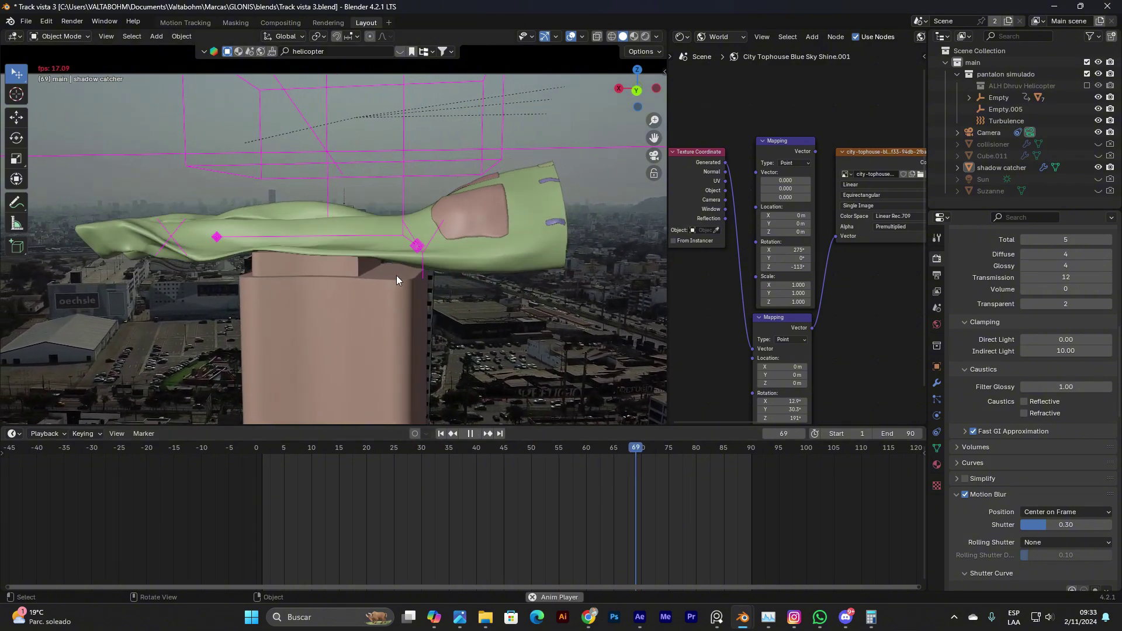
{"action": "left_click", "coordinate": [507, 450]}
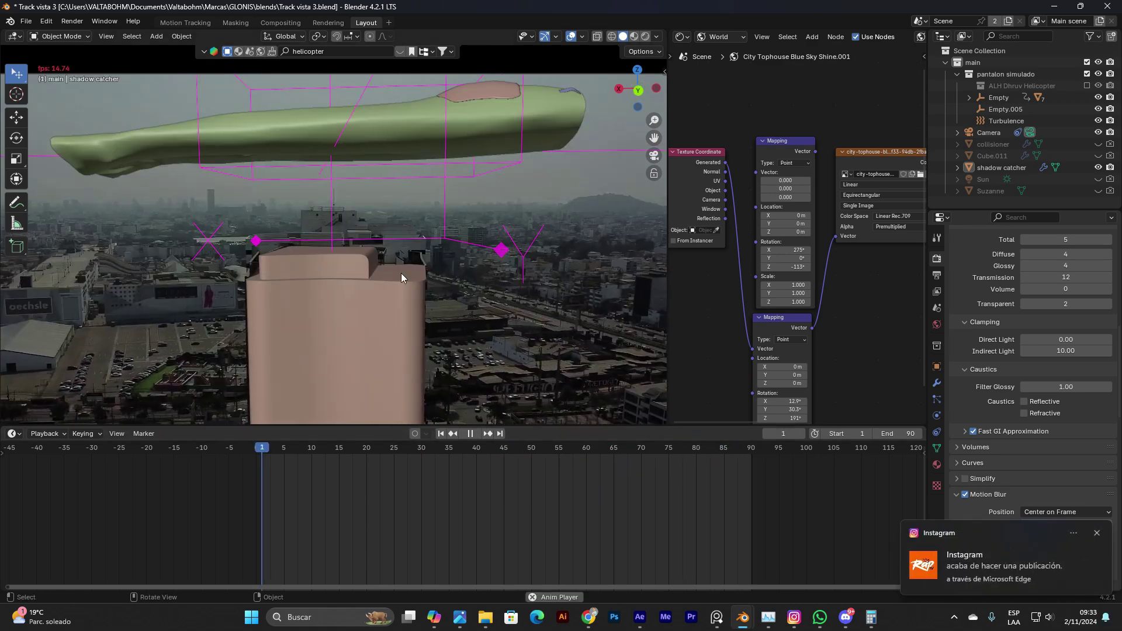
{"action": "key", "text": "space"}
{"action": "middle_click_drag", "start_coordinate": [401, 273], "coordinate": [408, 436]}
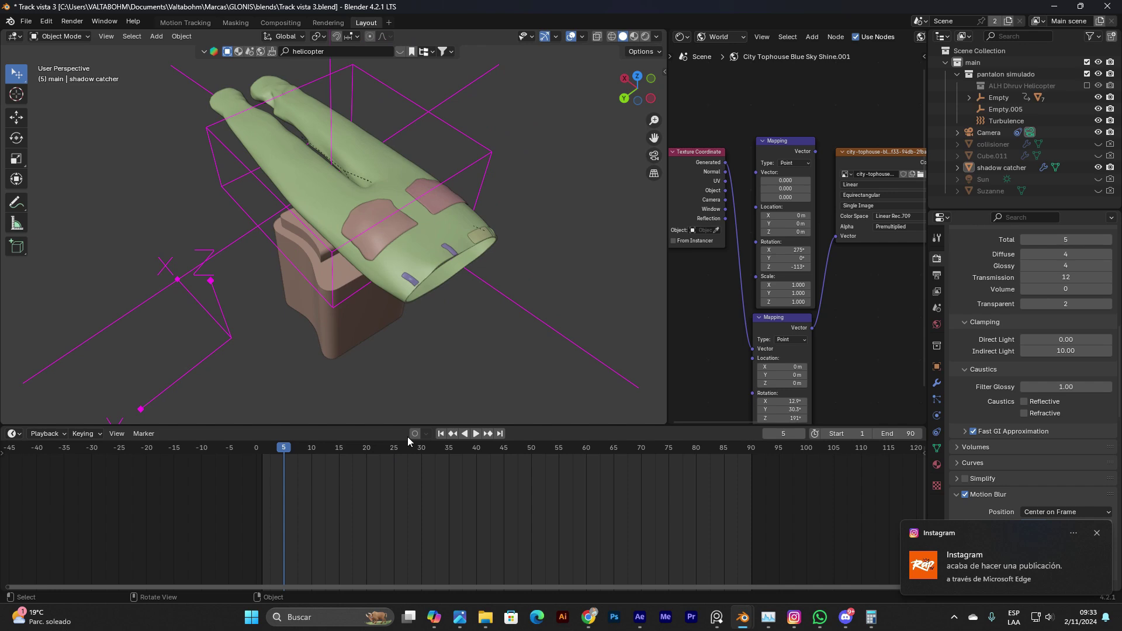
{"action": "left_click_drag", "start_coordinate": [409, 448], "coordinate": [594, 456]}
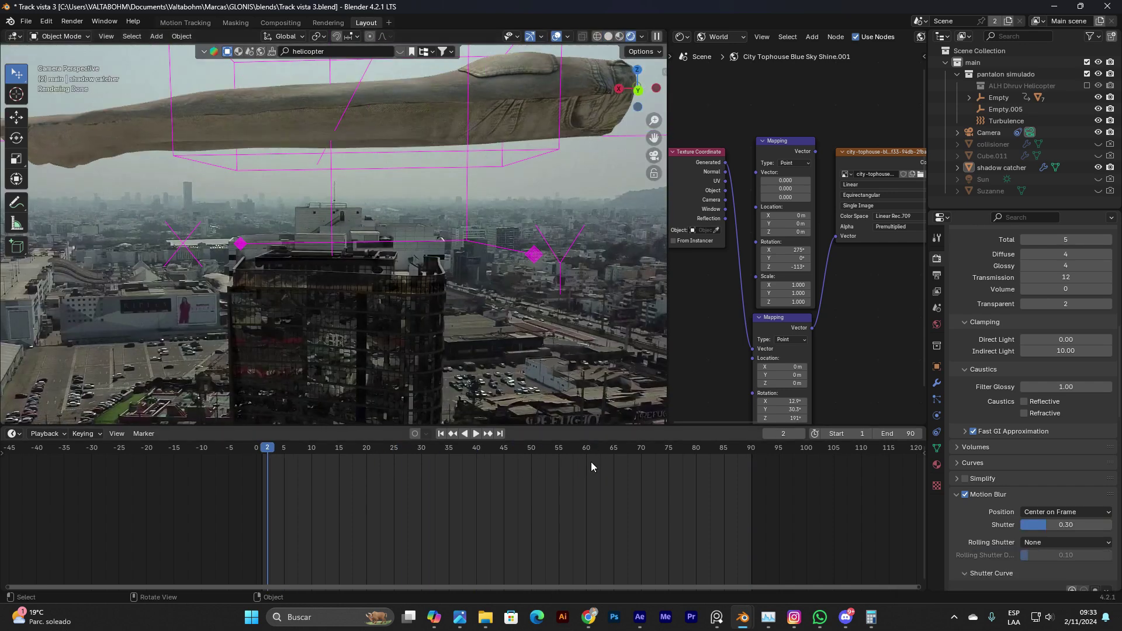
- Switch to After Effects and examine the Escena3 render from frame 35 to frame 52, including a close-up of the building
{"action": "left_click", "coordinate": [639, 624]}
{"action": "left_click", "coordinate": [226, 487]}
{"action": "left_click", "coordinate": [249, 281]}
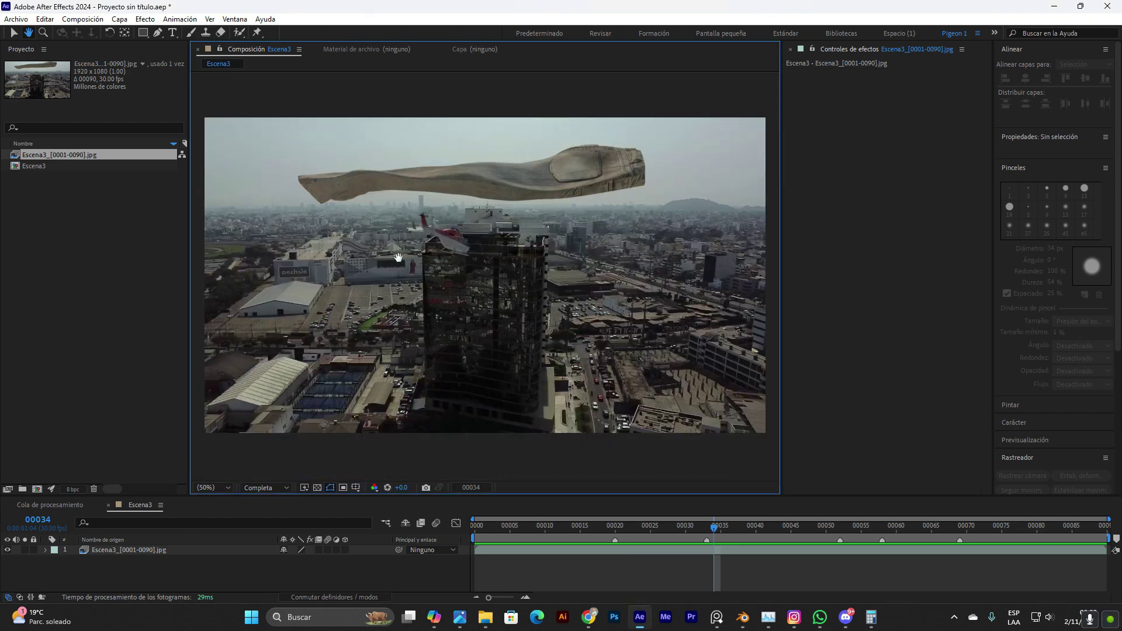
{"action": "left_click", "coordinate": [722, 533]}
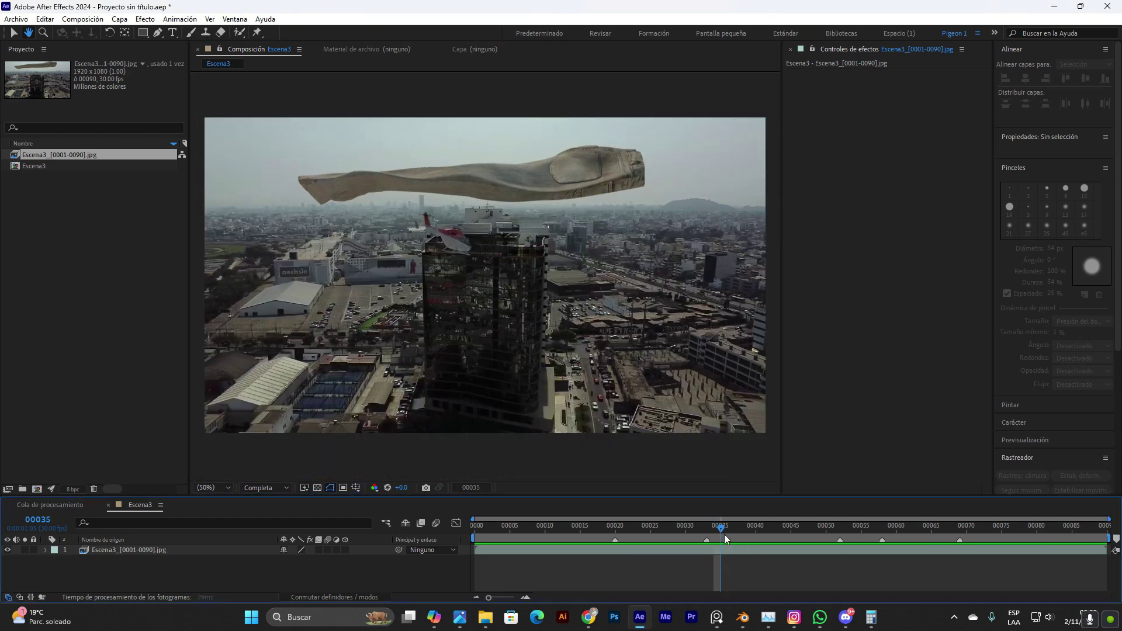
{"action": "left_click_drag", "start_coordinate": [724, 534], "coordinate": [840, 533]}
{"action": "scroll", "coordinate": [602, 266], "scroll_direction": "up", "scroll_amount": 2}
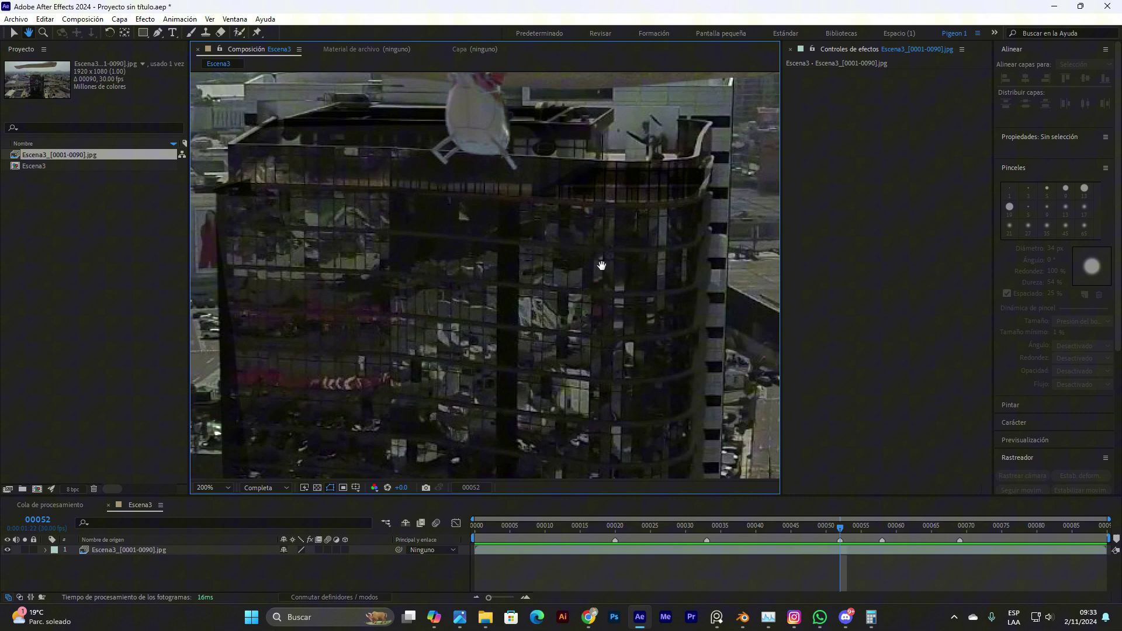
{"action": "scroll", "coordinate": [602, 266], "scroll_direction": "down", "scroll_amount": 2}
- Compare the pants and helicopter across frames 49 and 50, viewing the whole composition again at frame 40
{"action": "left_click", "coordinate": [820, 530]}
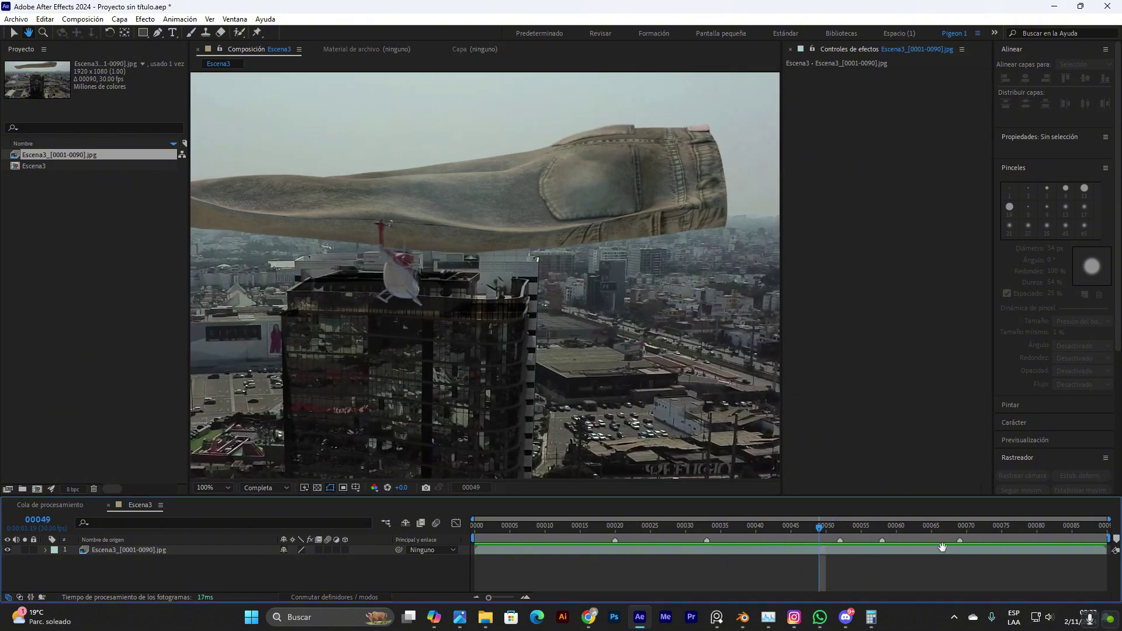
{"action": "left_click", "coordinate": [828, 531]}
{"action": "left_click", "coordinate": [817, 532]}
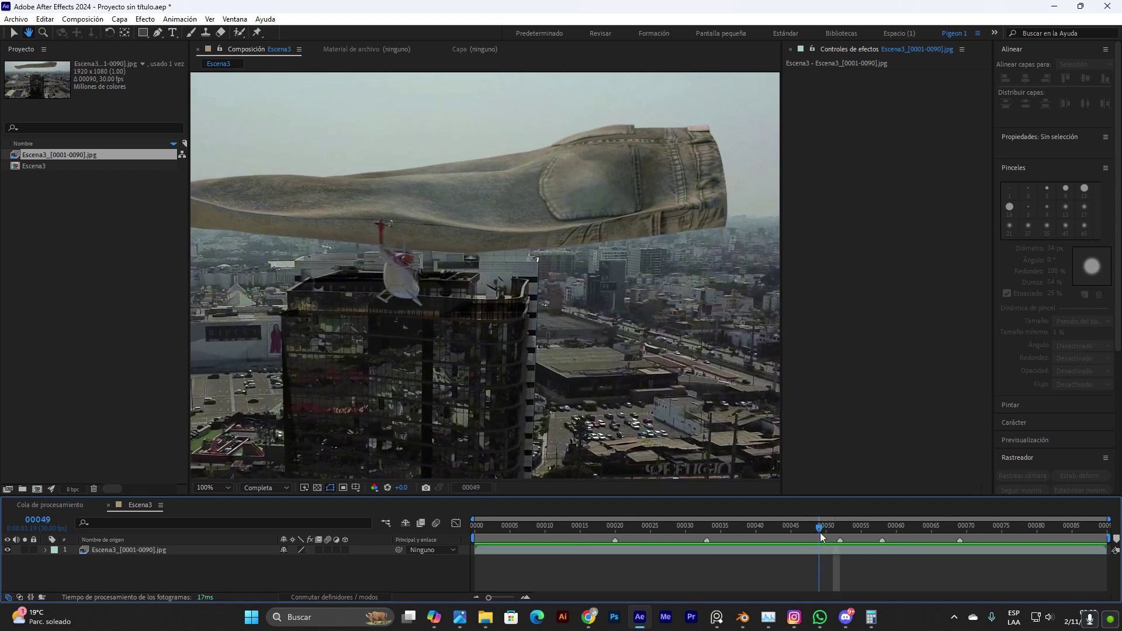
{"action": "left_click", "coordinate": [826, 529]}
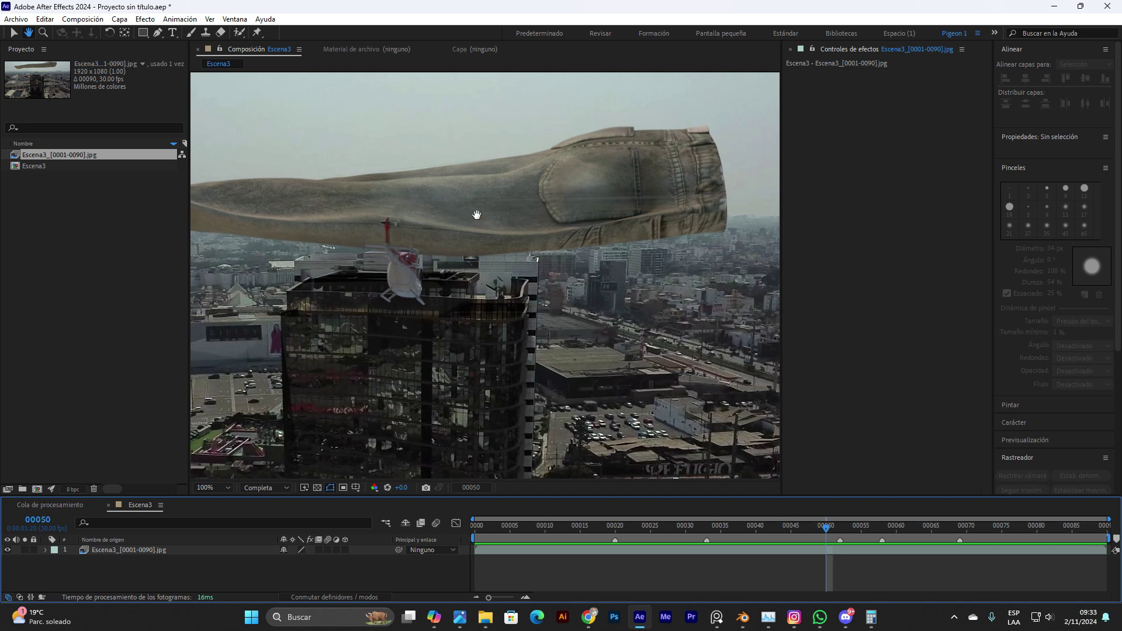
{"action": "scroll", "coordinate": [477, 215], "scroll_direction": "down", "scroll_amount": 2}
{"action": "mouse_move", "coordinate": [754, 534]}
{"action": "left_mouse_down"}
{"action": "mouse_move", "coordinate": [721, 534]}
{"action": "mouse_move", "coordinate": [824, 546]}
{"action": "mouse_move", "coordinate": [736, 546]}
{"action": "mouse_move", "coordinate": [914, 547]}
{"action": "mouse_move", "coordinate": [757, 543]}
{"action": "mouse_move", "coordinate": [891, 535]}
{"action": "mouse_move", "coordinate": [816, 535]}
{"action": "mouse_move", "coordinate": [853, 535]}
{"action": "mouse_move", "coordinate": [752, 517]}
{"action": "left_mouse_up"}
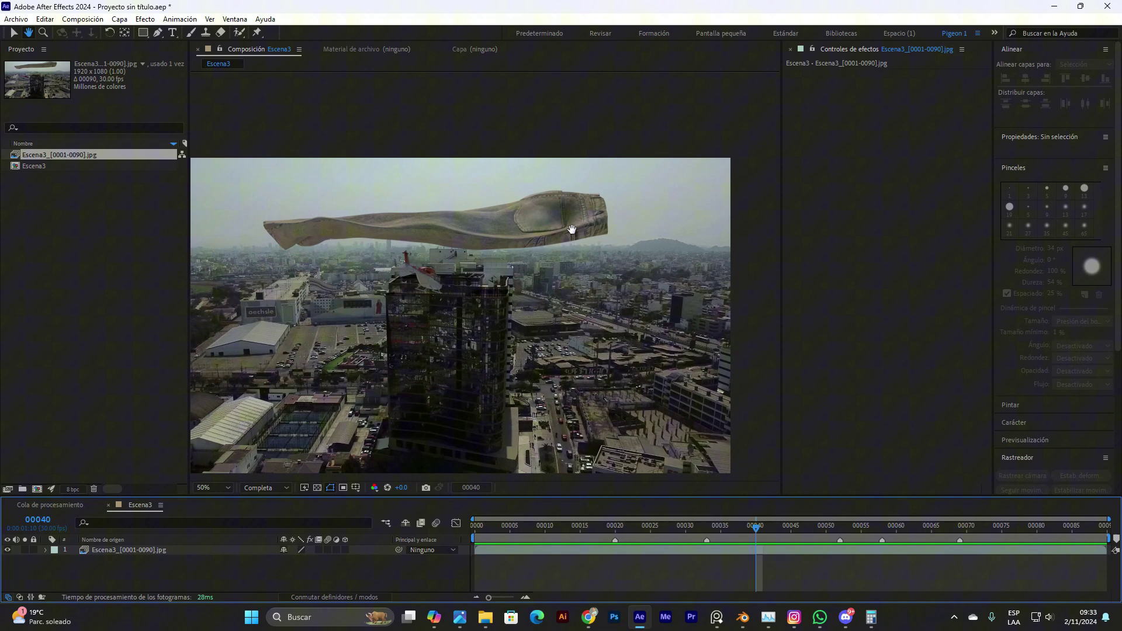
- Examine the pants' back pocket and waistband up close between frames 65 and 57
{"action": "scroll", "coordinate": [511, 241], "scroll_direction": "up", "scroll_amount": 4}
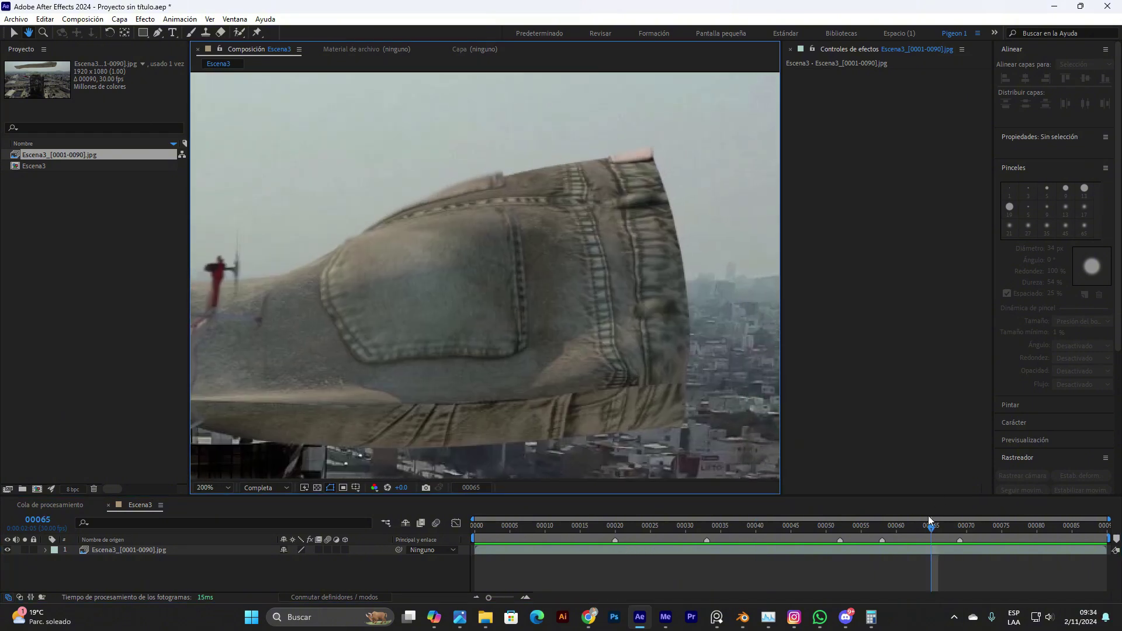
{"action": "left_click", "coordinate": [857, 526]}
{"action": "left_click_drag", "start_coordinate": [856, 526], "coordinate": [917, 532]}
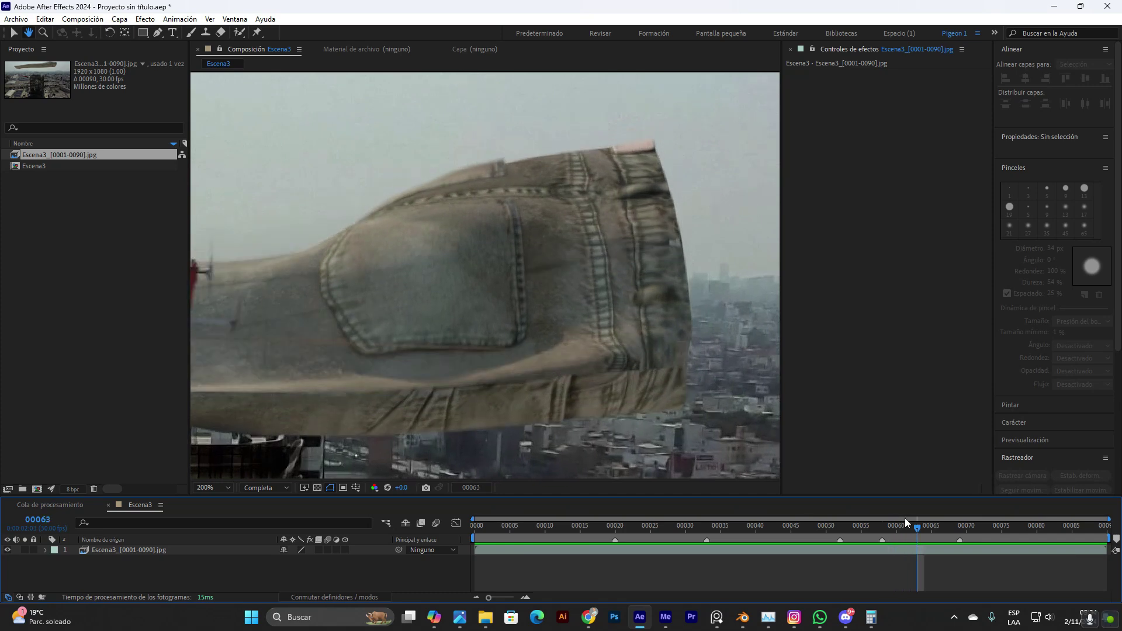
{"action": "left_click", "coordinate": [912, 530]}
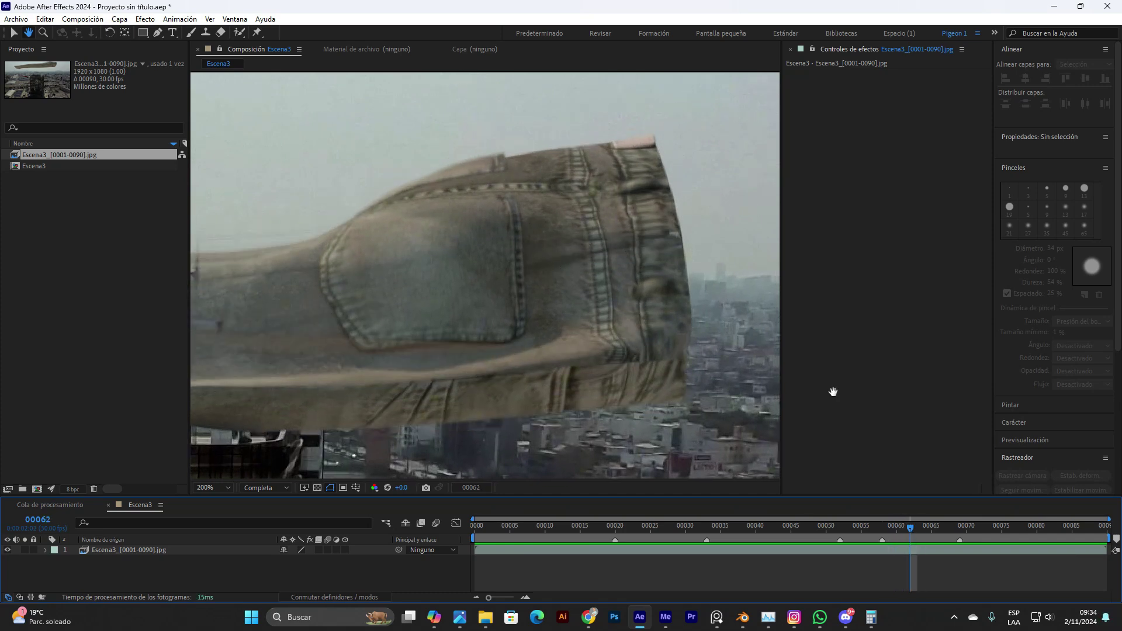
{"action": "left_click_drag", "start_coordinate": [676, 238], "coordinate": [594, 268]}
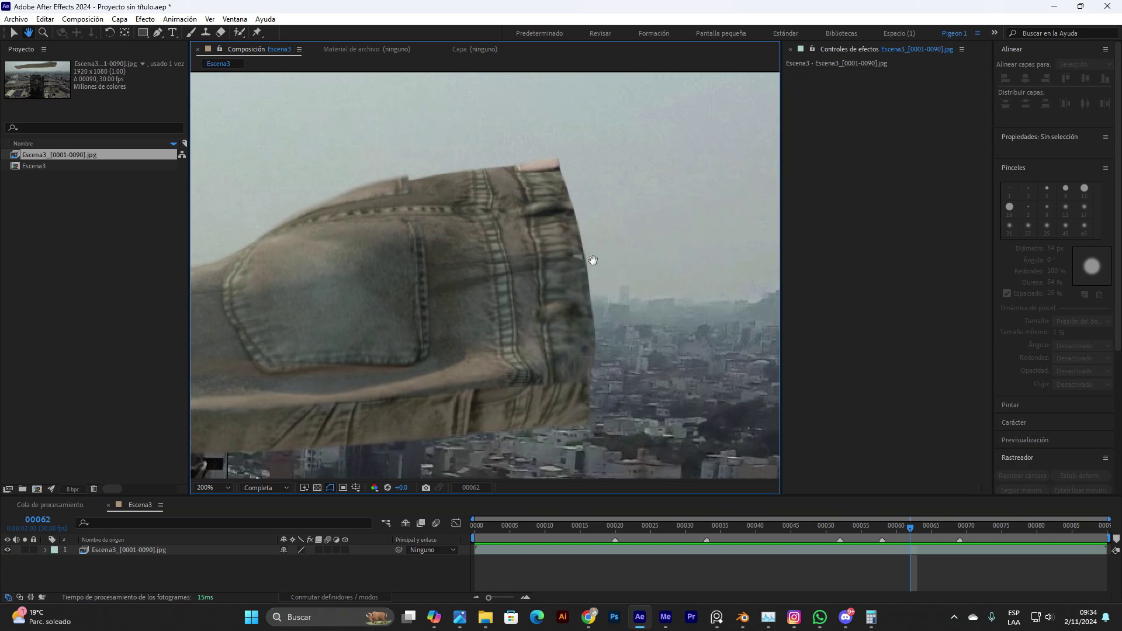
{"action": "left_click_drag", "start_coordinate": [898, 527], "coordinate": [875, 530]}
- Step back through the render from frame 57 to frame 44 to inspect the pants' movement at a wider view
{"action": "scroll", "coordinate": [571, 356], "scroll_direction": "down", "scroll_amount": 1}
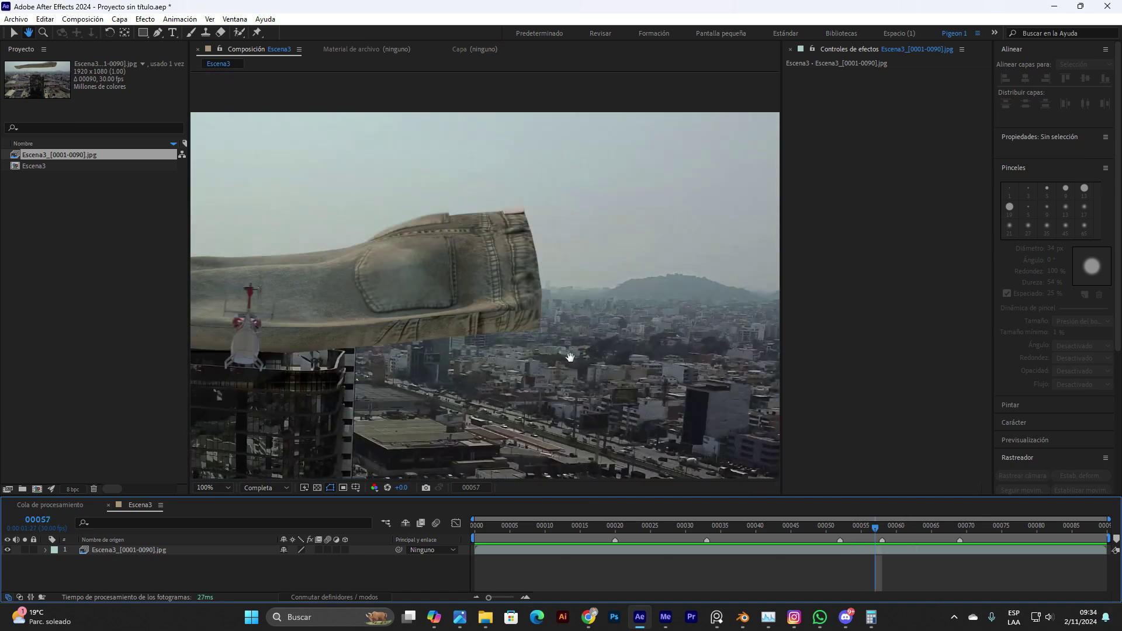
{"action": "left_click_drag", "start_coordinate": [589, 352], "coordinate": [682, 356]}
{"action": "left_click_drag", "start_coordinate": [851, 529], "coordinate": [819, 528]}
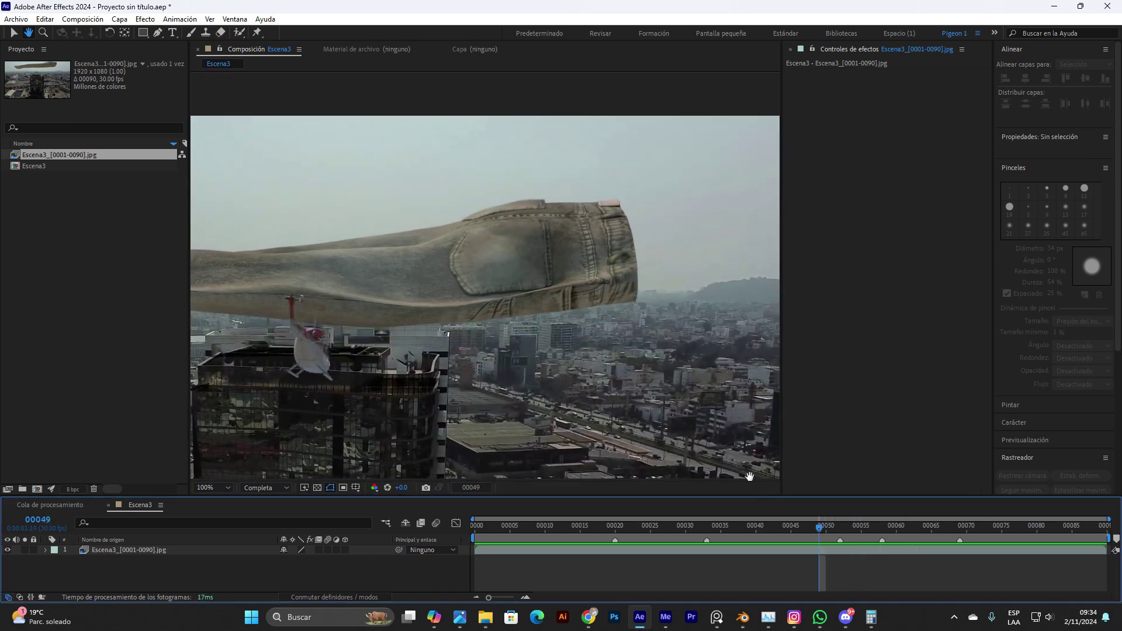
{"action": "left_click_drag", "start_coordinate": [523, 304], "coordinate": [621, 282]}
{"action": "scroll", "coordinate": [620, 282], "scroll_direction": "down", "scroll_amount": 1}
{"action": "left_click_drag", "start_coordinate": [819, 526], "coordinate": [784, 526]}
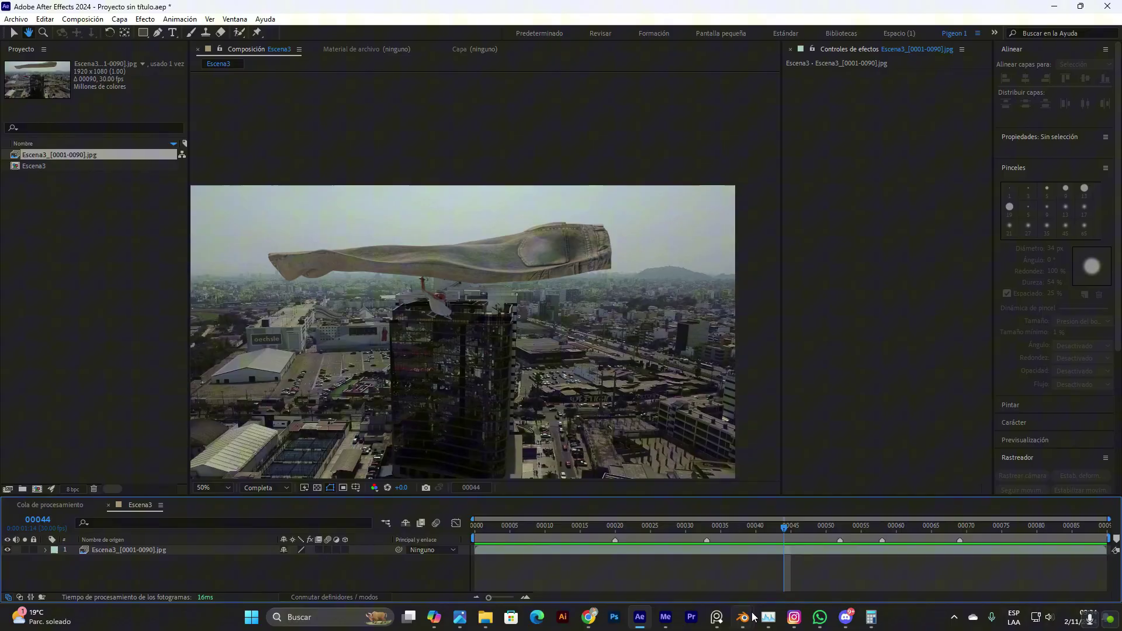
- Switch to Blender, select the main pants object, and move to frame 41 in the camera view
{"action": "mouse_move", "coordinate": [742, 618]}
{"action": "left_click", "coordinate": [706, 574]}
{"action": "middle_click_drag", "start_coordinate": [519, 118], "coordinate": [507, 255], "text": "shift"}
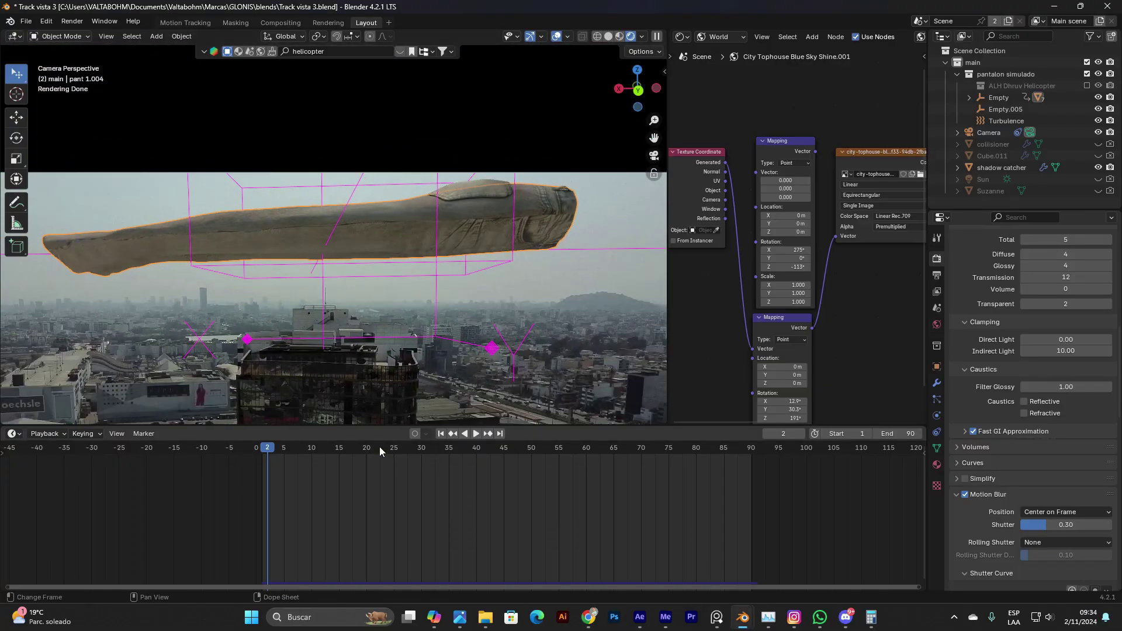
{"action": "left_click_drag", "start_coordinate": [380, 446], "coordinate": [481, 448]}
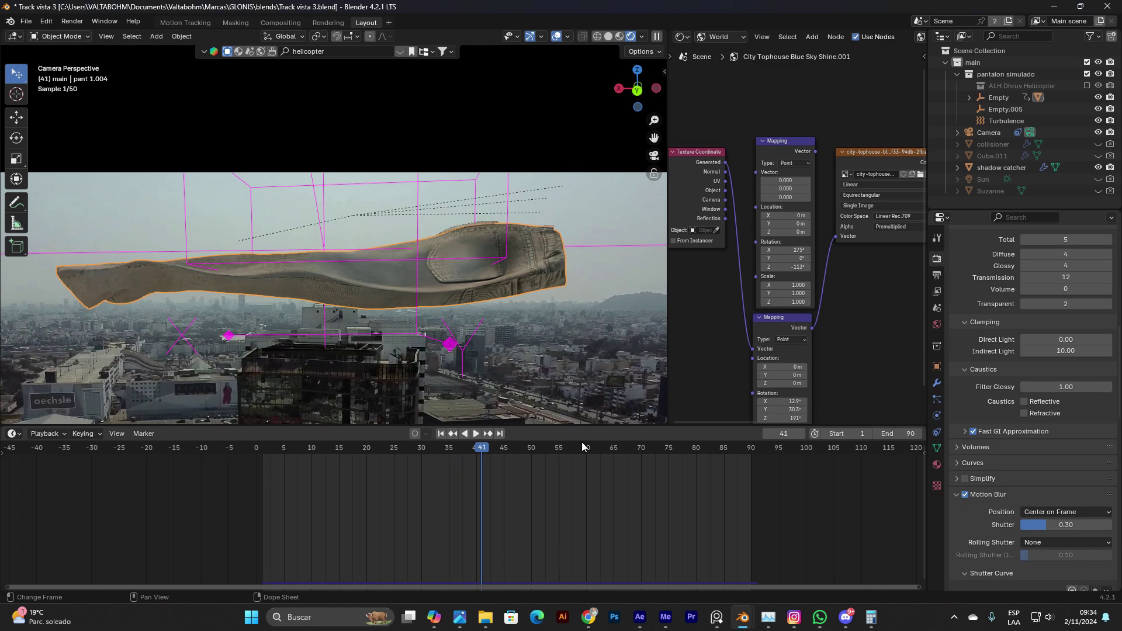
- Enable Deformation in the object motion blur settings of the selected pants
{"action": "left_click", "coordinate": [937, 369]}
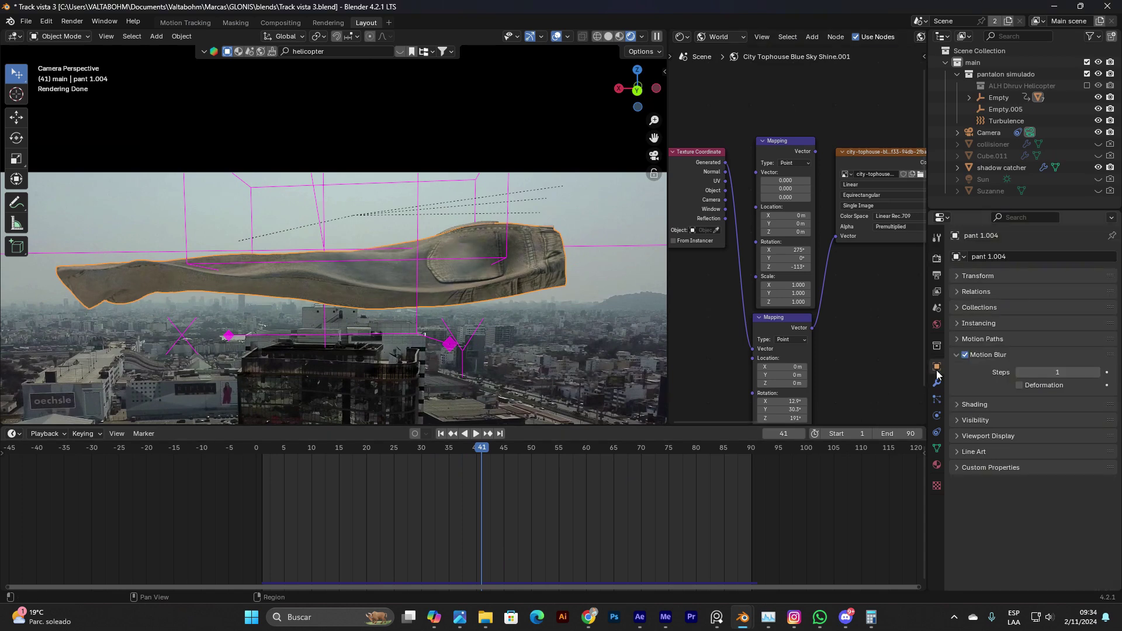
{"action": "left_click", "coordinate": [956, 356]}
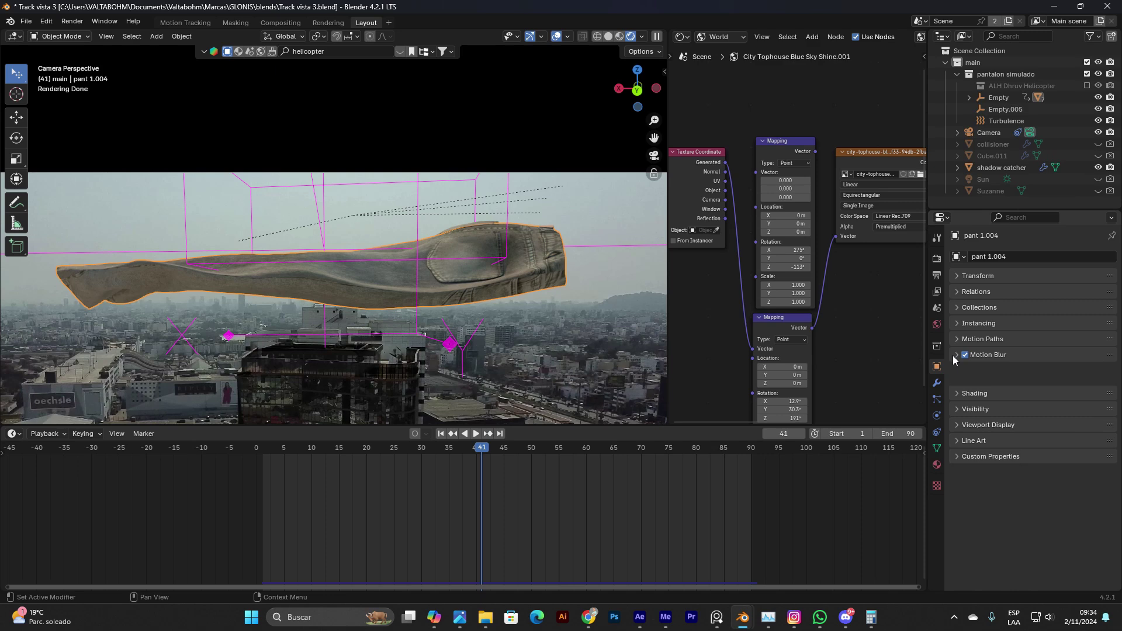
{"action": "left_click", "coordinate": [957, 355]}
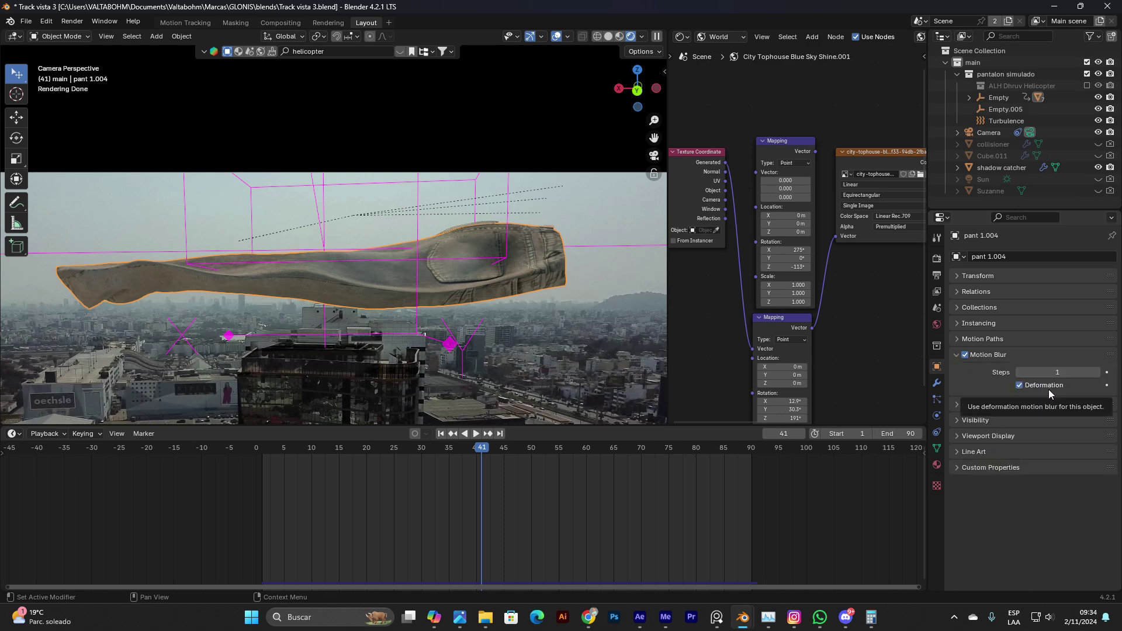
{"action": "scroll", "coordinate": [504, 275], "scroll_direction": "up", "scroll_amount": 1}
{"action": "middle_click_drag", "start_coordinate": [552, 285], "coordinate": [470, 286], "text": "shift"}
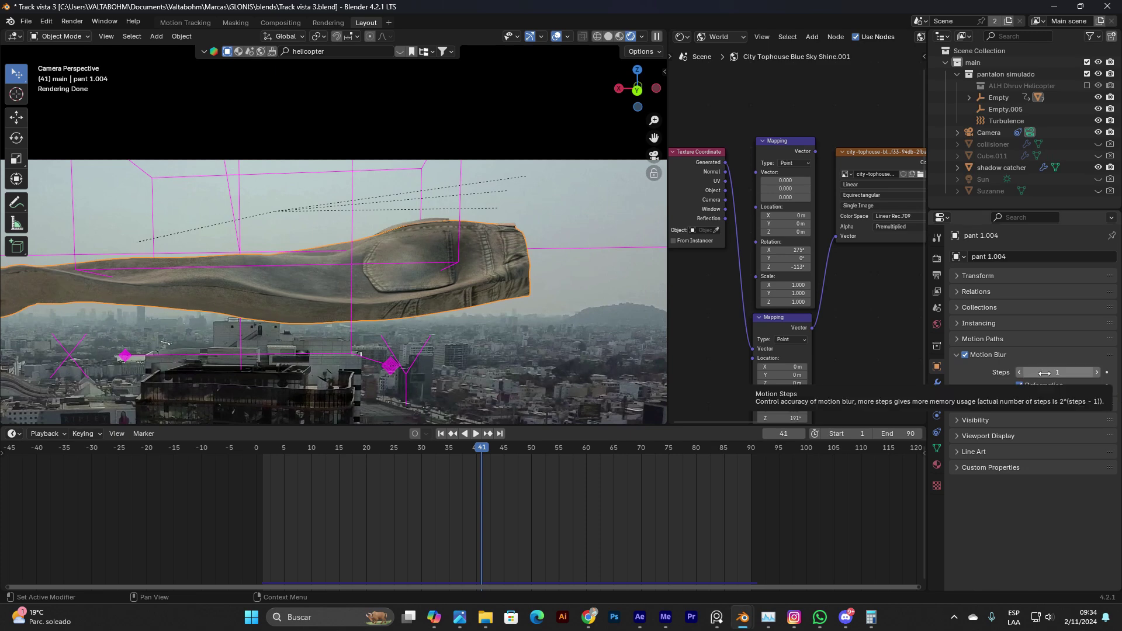
- Try 7 motion blur steps on the pants, reset the steps to 1, and disable Deformation
{"action": "left_click_drag", "start_coordinate": [1057, 372], "coordinate": [1099, 372]}
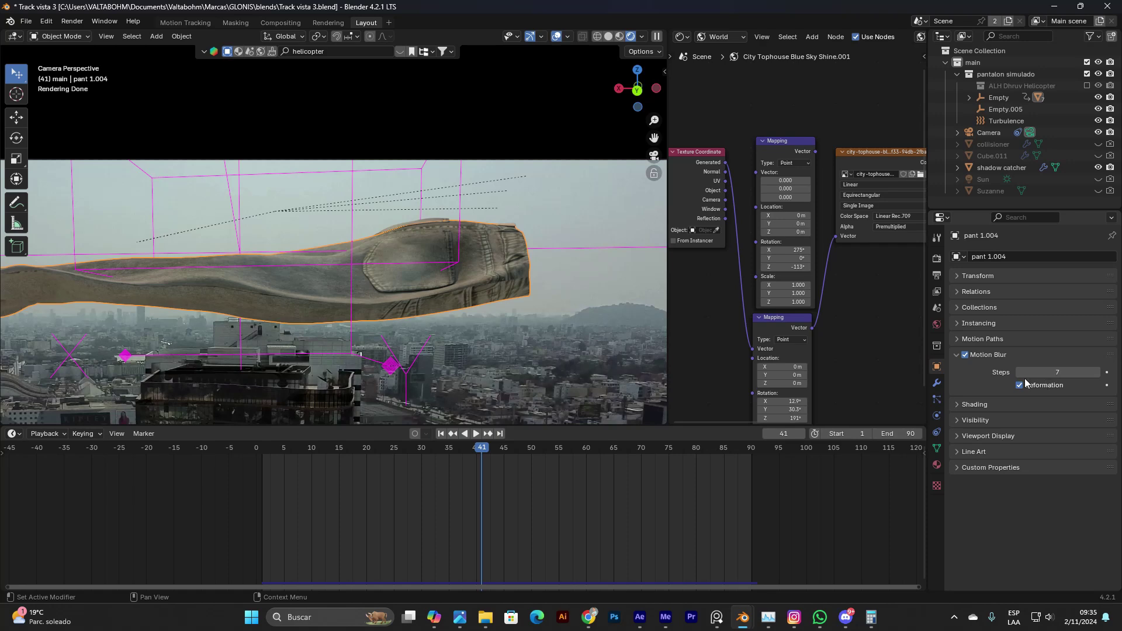
{"action": "left_click_drag", "start_coordinate": [1057, 374], "coordinate": [1023, 374]}
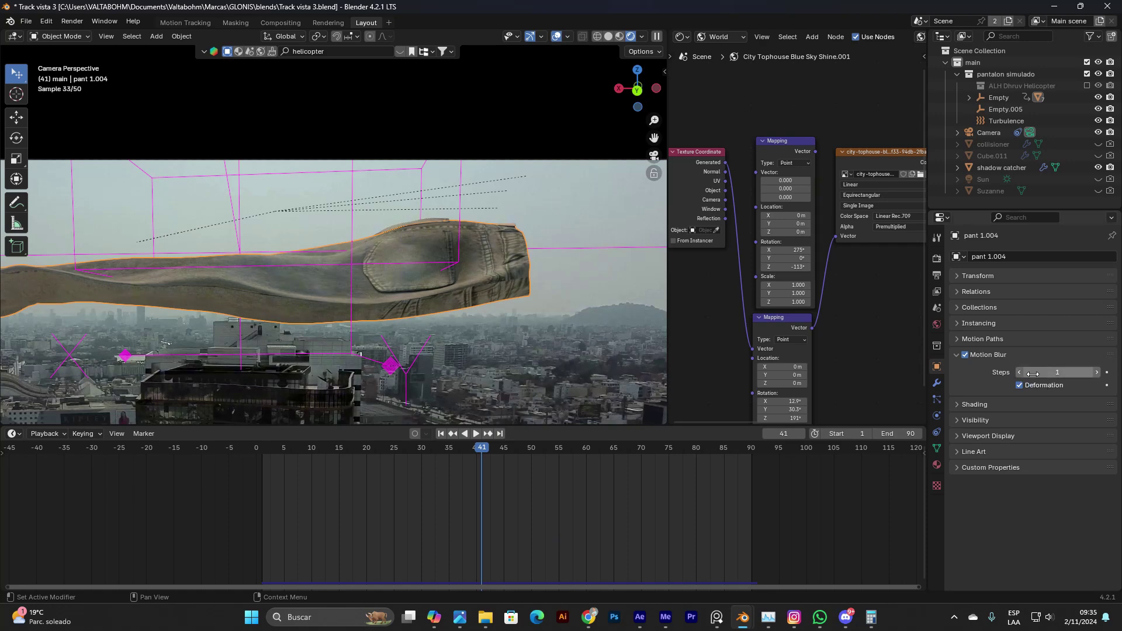
{"action": "left_click", "coordinate": [1020, 386]}
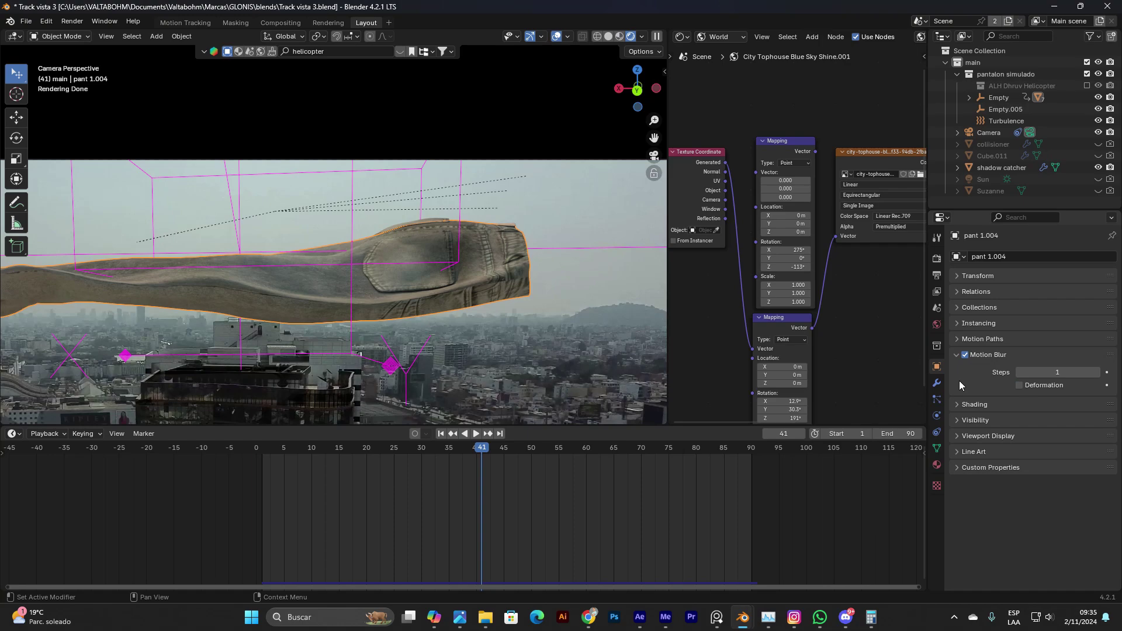
- Check the object motion blur settings of the back pocket, the external tag, and a belt loop
{"action": "left_click", "coordinate": [413, 275]}
{"action": "key", "text": "KP_Decimal"}
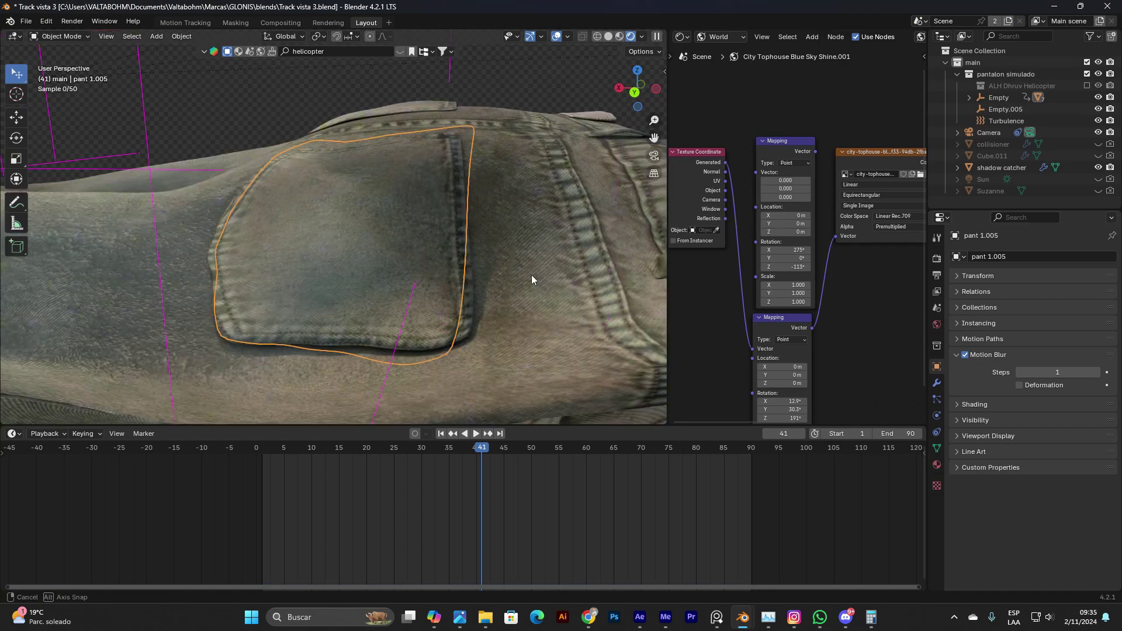
{"action": "middle_click_drag", "start_coordinate": [532, 275], "coordinate": [383, 243]}
{"action": "left_click", "coordinate": [426, 293]}
{"action": "middle_click_drag", "start_coordinate": [426, 293], "coordinate": [552, 244]}
{"action": "left_click", "coordinate": [461, 290]}
{"action": "left_click", "coordinate": [479, 320]}
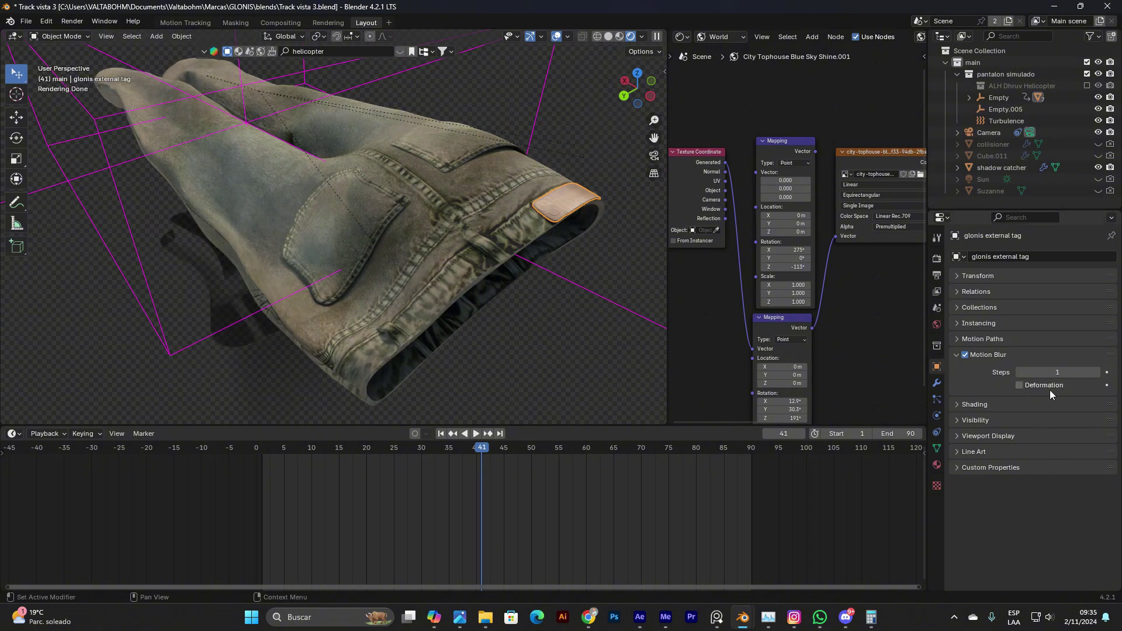
{"action": "left_click", "coordinate": [500, 258]}
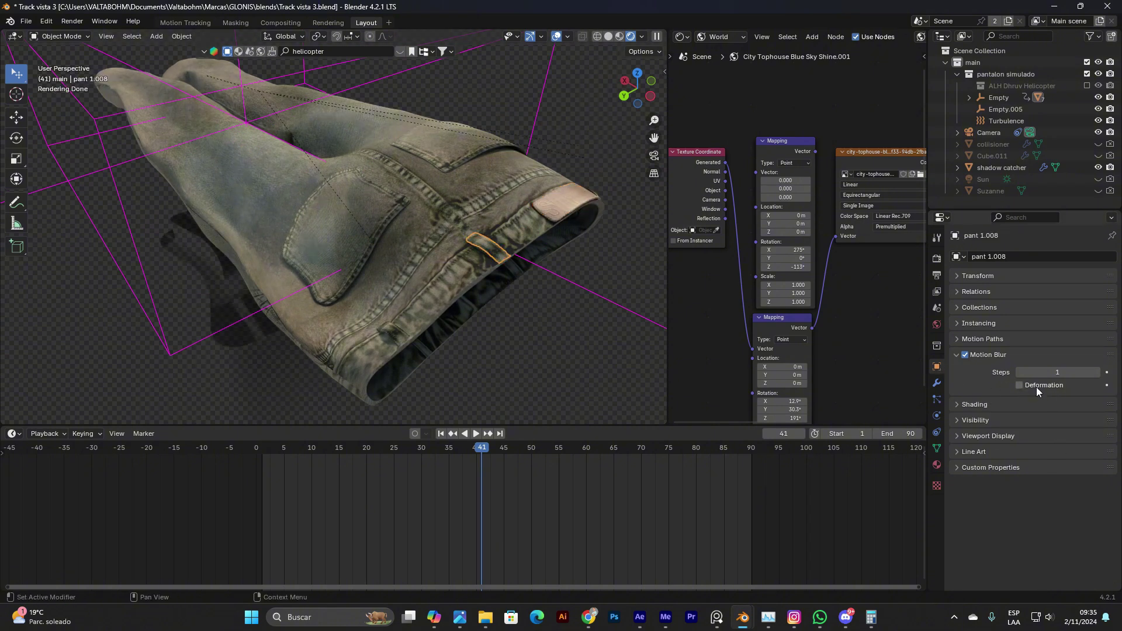
{"action": "left_click", "coordinate": [369, 268]}
{"action": "middle_click_drag", "start_coordinate": [370, 268], "coordinate": [265, 252]}
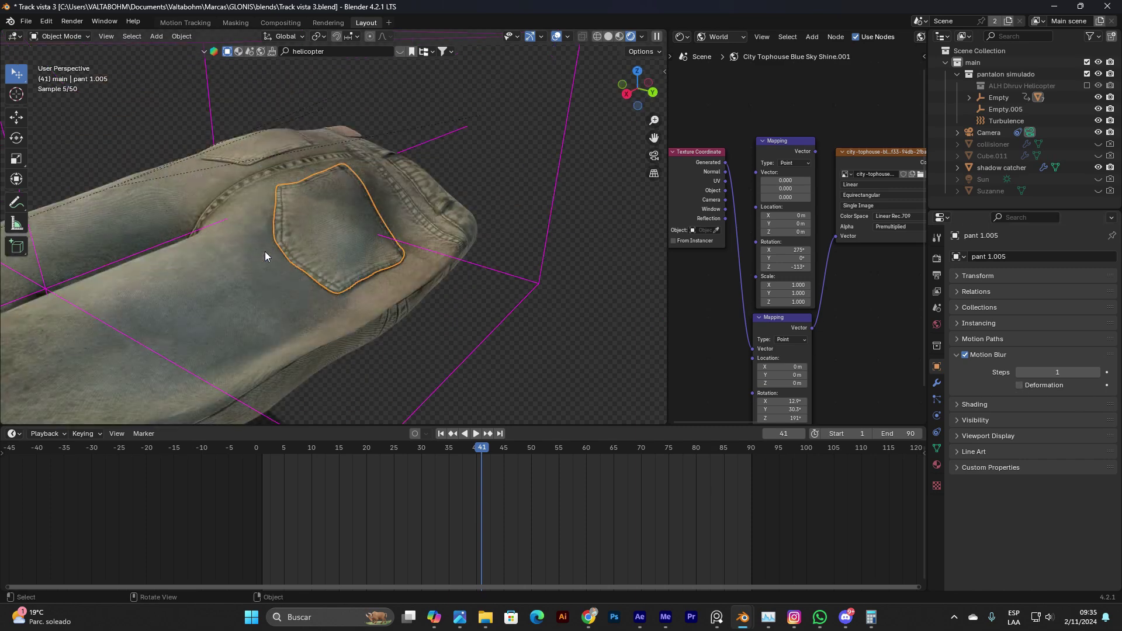
- Switch to After Effects and examine the back pocket area of the pants at frame 48 of the Escena3 composition
{"action": "key", "text": "KP_0"}
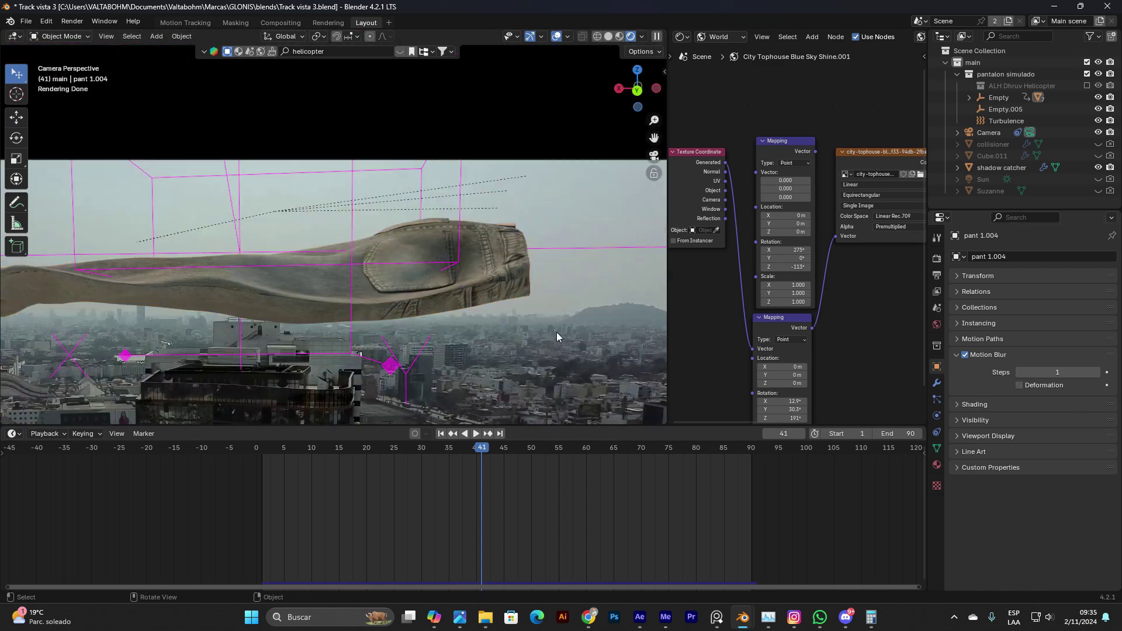
{"action": "left_click", "coordinate": [640, 618]}
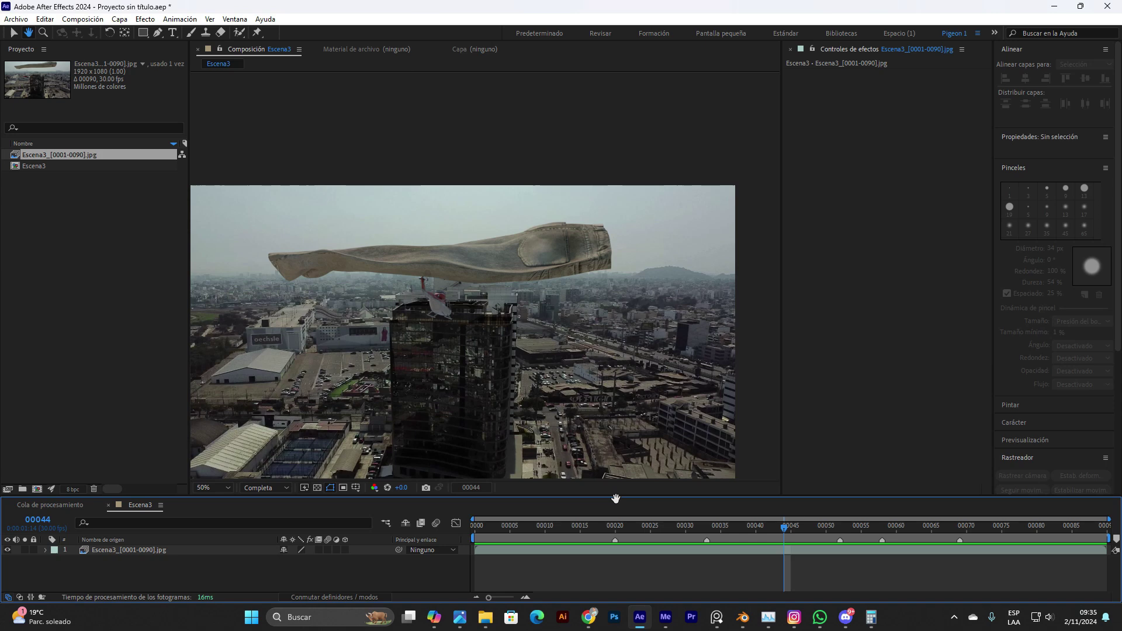
{"action": "left_click", "coordinate": [707, 525]}
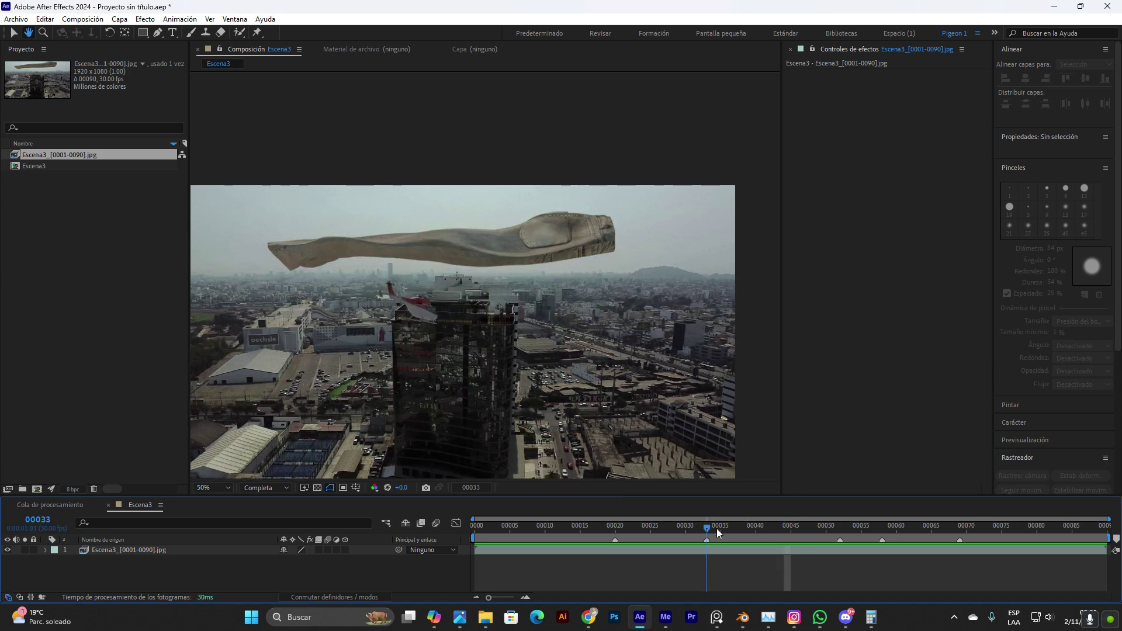
{"action": "left_click", "coordinate": [811, 527]}
{"action": "scroll", "coordinate": [549, 253], "scroll_direction": "up", "scroll_amount": 2}
{"action": "left_click_drag", "start_coordinate": [688, 255], "coordinate": [549, 336]}
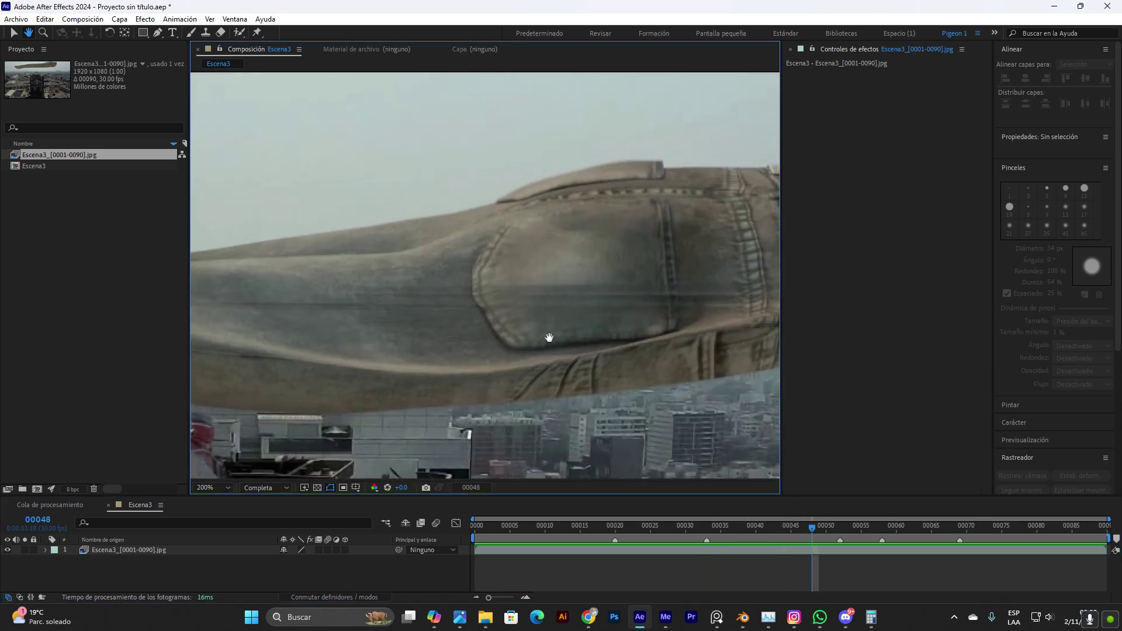
{"action": "left_click_drag", "start_coordinate": [684, 321], "coordinate": [596, 323]}
{"action": "scroll", "coordinate": [610, 334], "scroll_direction": "down", "scroll_amount": 1}
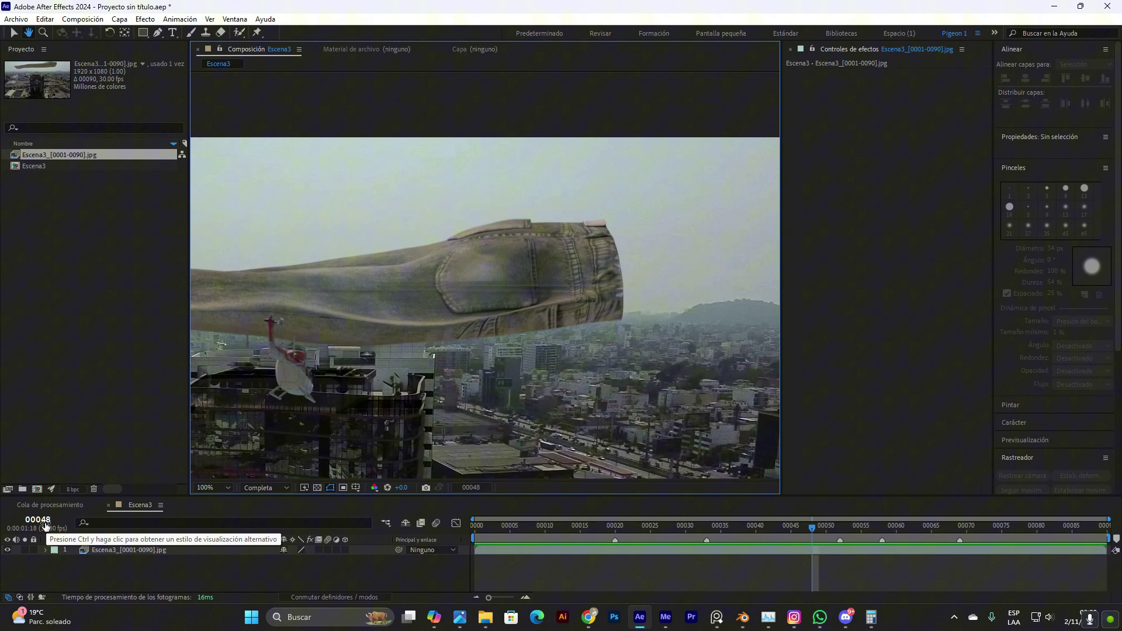
- Switch back to Blender and move the timeline to frame 49
{"action": "key", "text": "alt+Tab"}
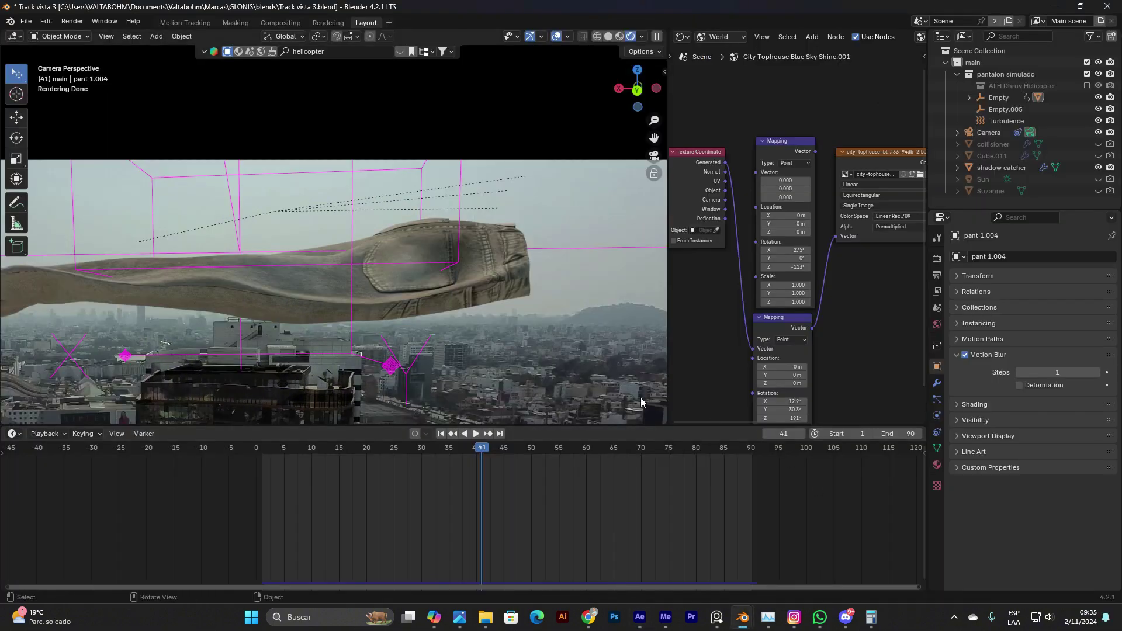
{"action": "key", "text": "alt+Tab"}
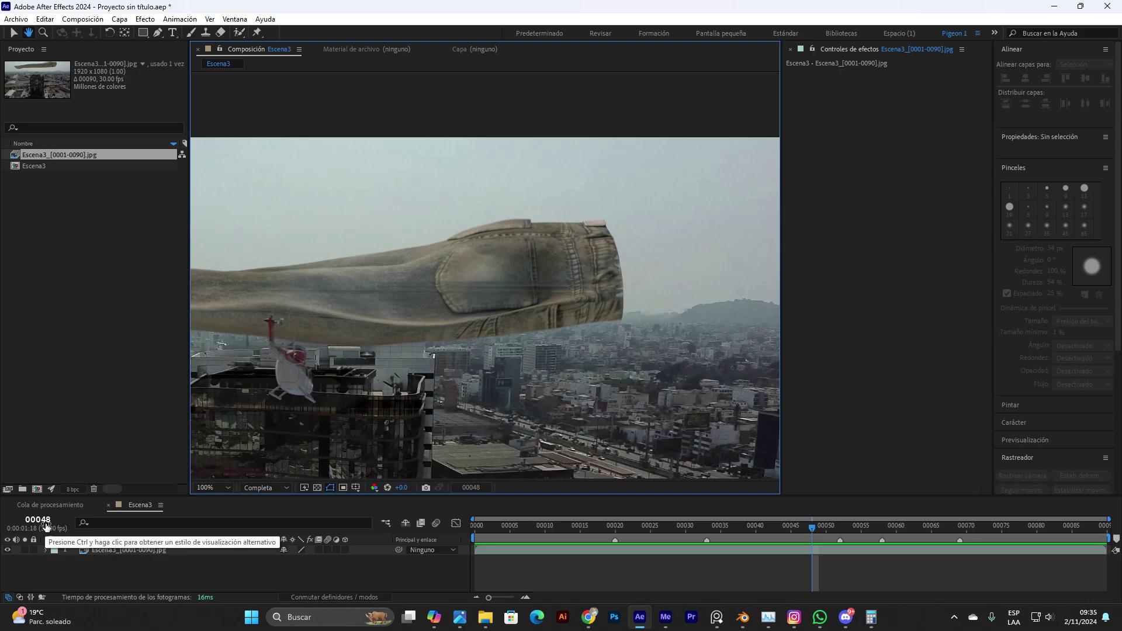
{"action": "key", "text": "alt+Tab"}
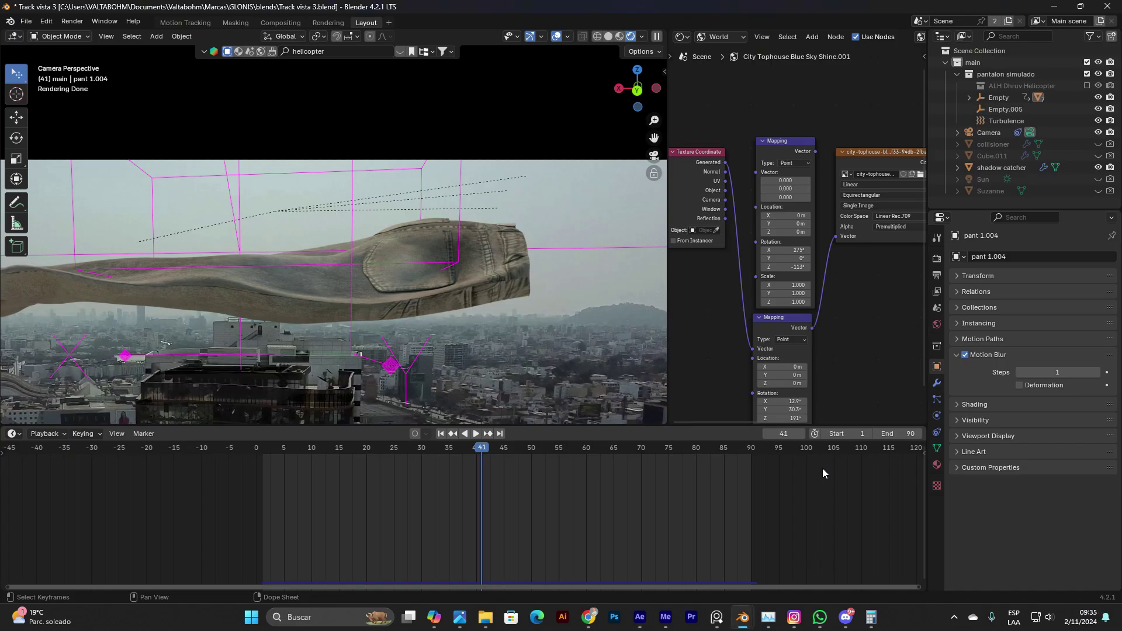
{"action": "left_click", "coordinate": [775, 438]}
{"action": "type", "text": "49"}
{"action": "key", "text": "Return"}
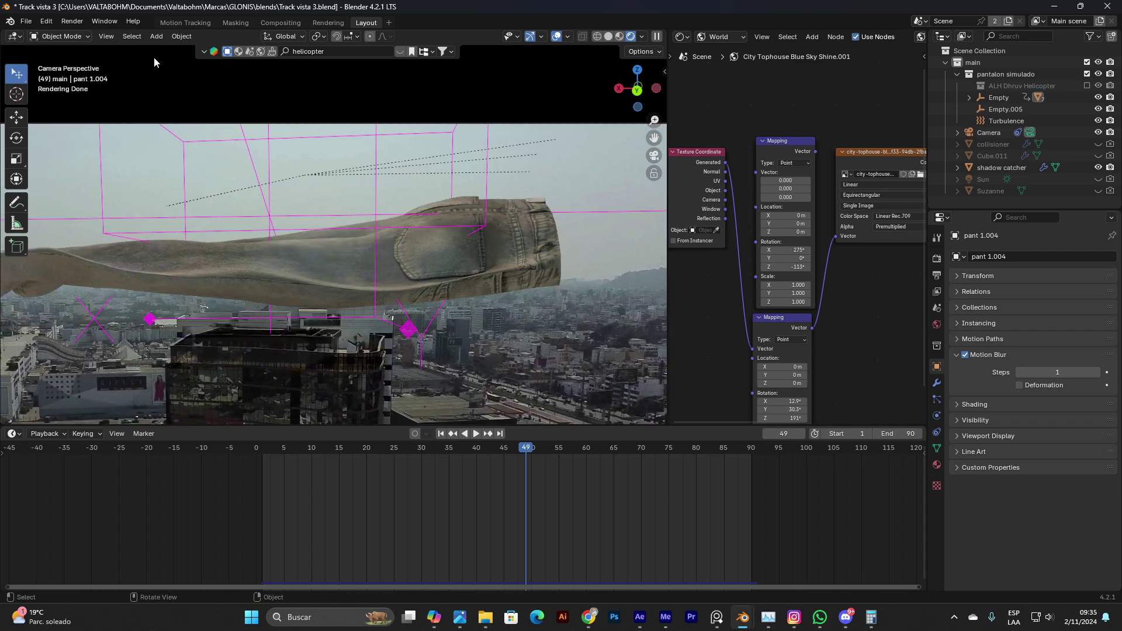
- Change the viewport shading to Solid and render frame 49 as a still image
{"action": "left_click", "coordinate": [73, 23]}
{"action": "key", "text": "z"}
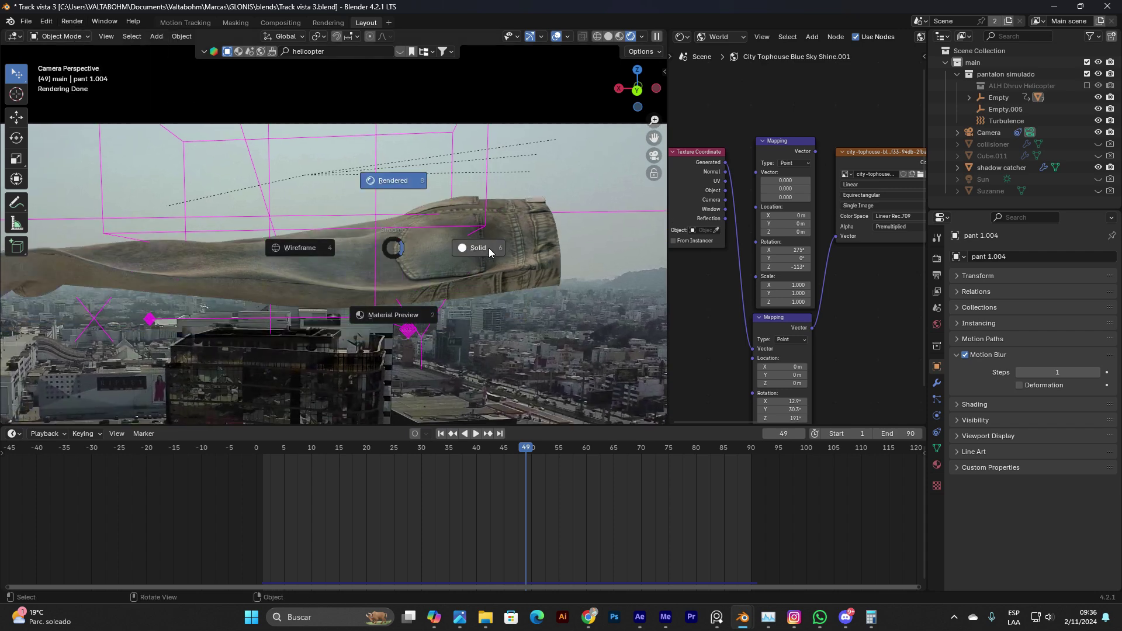
{"action": "left_click", "coordinate": [488, 252]}
{"action": "left_click", "coordinate": [66, 23]}
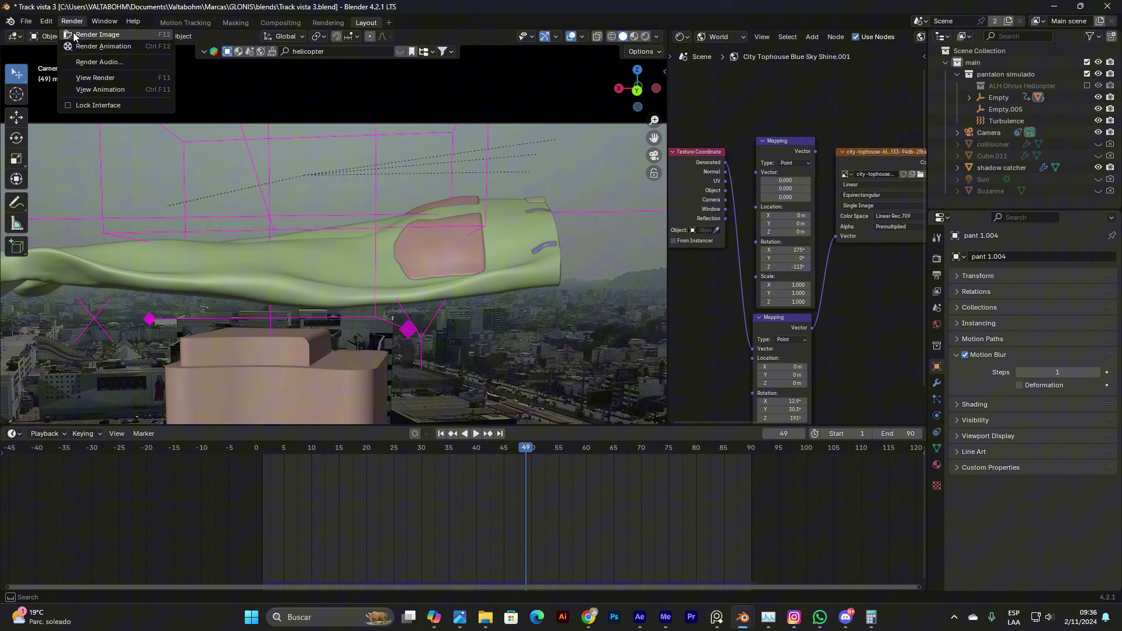
{"action": "left_click", "coordinate": [82, 37]}
{"action": "scroll", "coordinate": [647, 290], "scroll_direction": "up", "scroll_amount": 3}
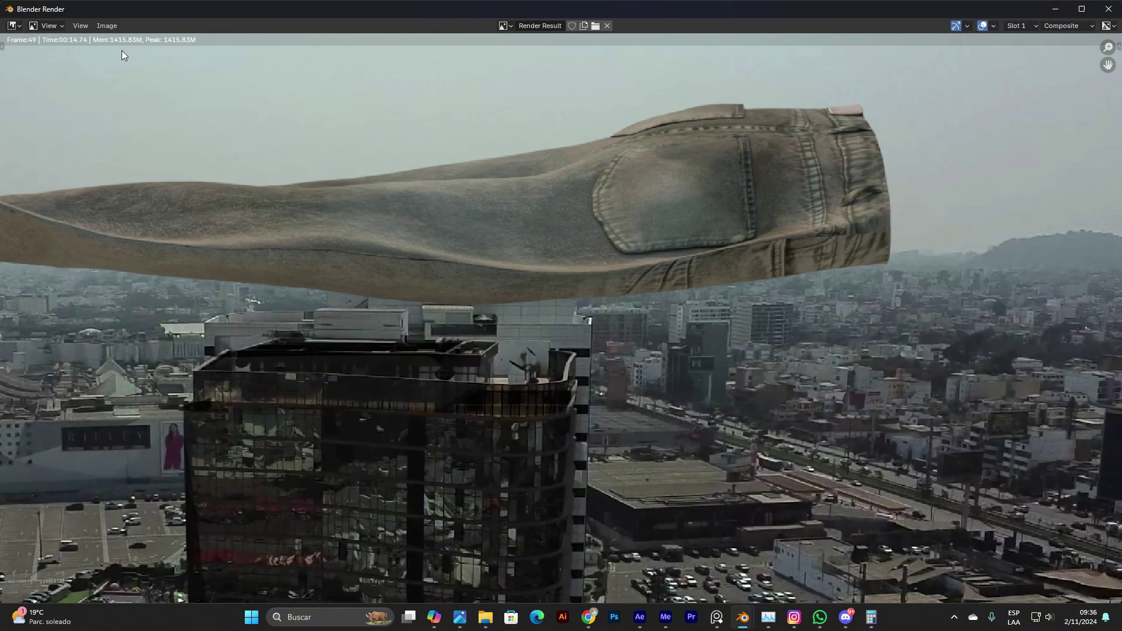
- Save the rendered image as Escena3_0049.jpg in the fixed renders\escena 3 folder
{"action": "left_click", "coordinate": [107, 26]}
{"action": "left_click", "coordinate": [142, 135]}
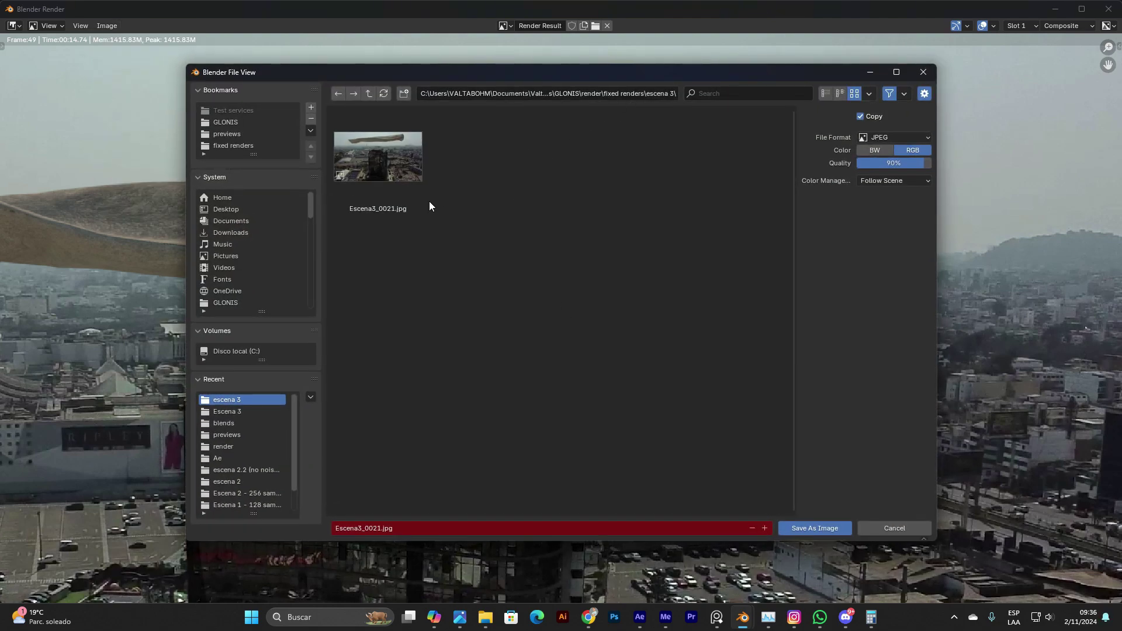
{"action": "left_click", "coordinate": [371, 529]}
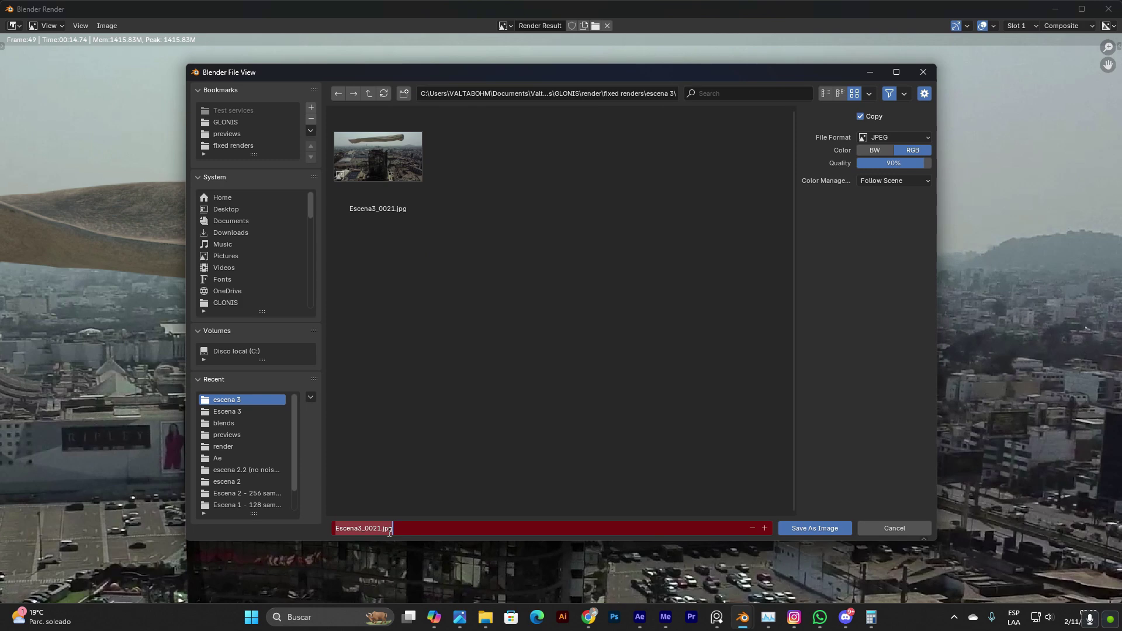
{"action": "left_click", "coordinate": [385, 528]}
{"action": "key", "text": "BackSpace"}
{"action": "type", "text": "49"}
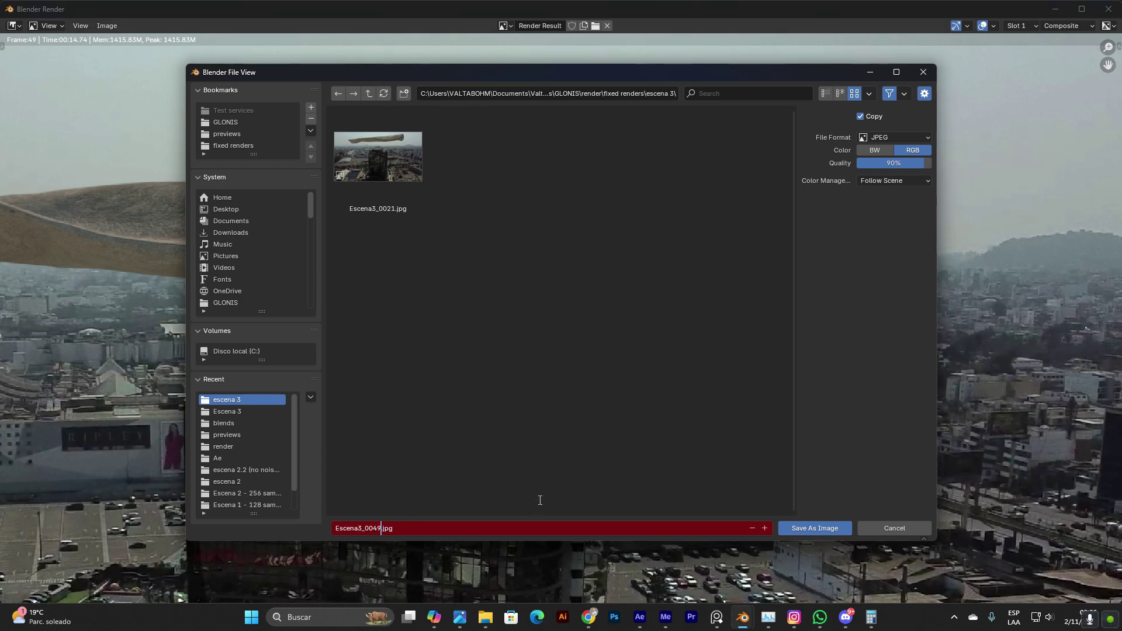
{"action": "key", "text": "Return"}
{"action": "left_click", "coordinate": [794, 530]}
- In File Explorer, enlarge the thumbnails of the fixed renders\escena 3 folder and copy the Escena3_0049 image
{"action": "mouse_move", "coordinate": [485, 617]}
{"action": "left_click", "coordinate": [551, 562]}
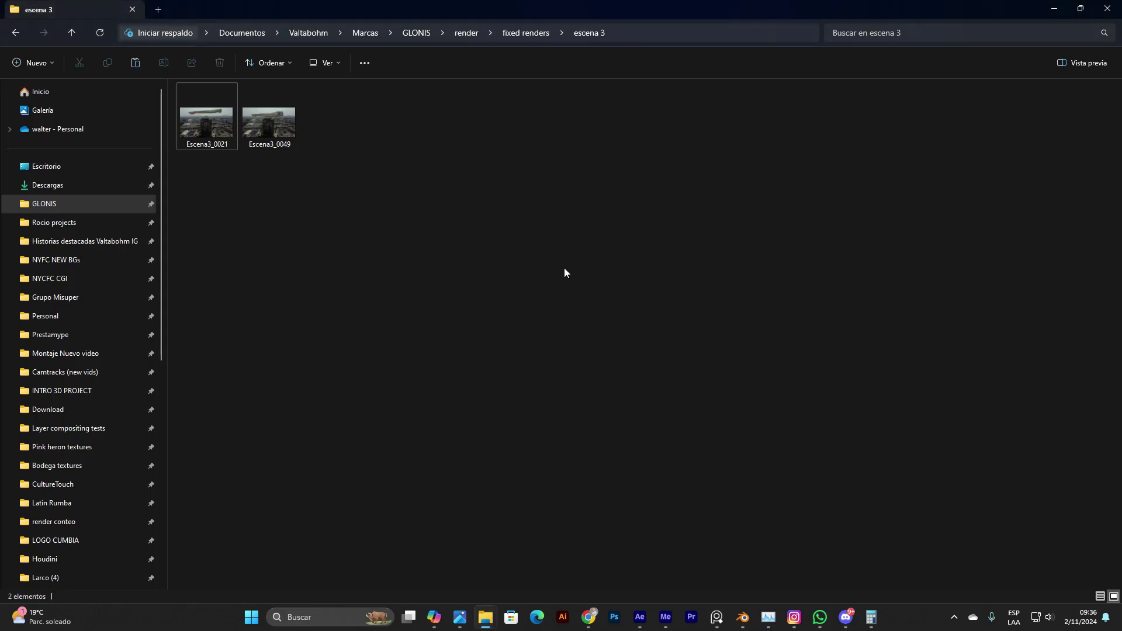
{"action": "left_click", "coordinate": [325, 63]}
{"action": "left_click", "coordinate": [356, 92]}
{"action": "left_click", "coordinate": [503, 164]}
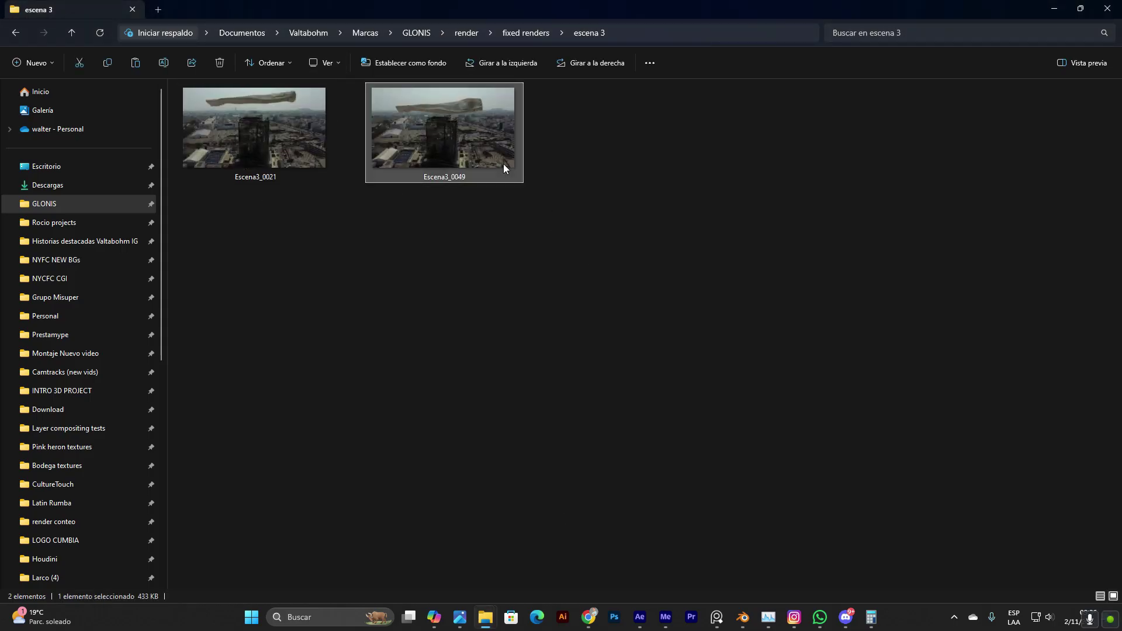
{"action": "left_click", "coordinate": [540, 411]}
- Paste the copied render into the Oficial renders\Escena 3 folder, replacing the existing Escena3_0049.jpg
{"action": "left_click", "coordinate": [491, 617]}
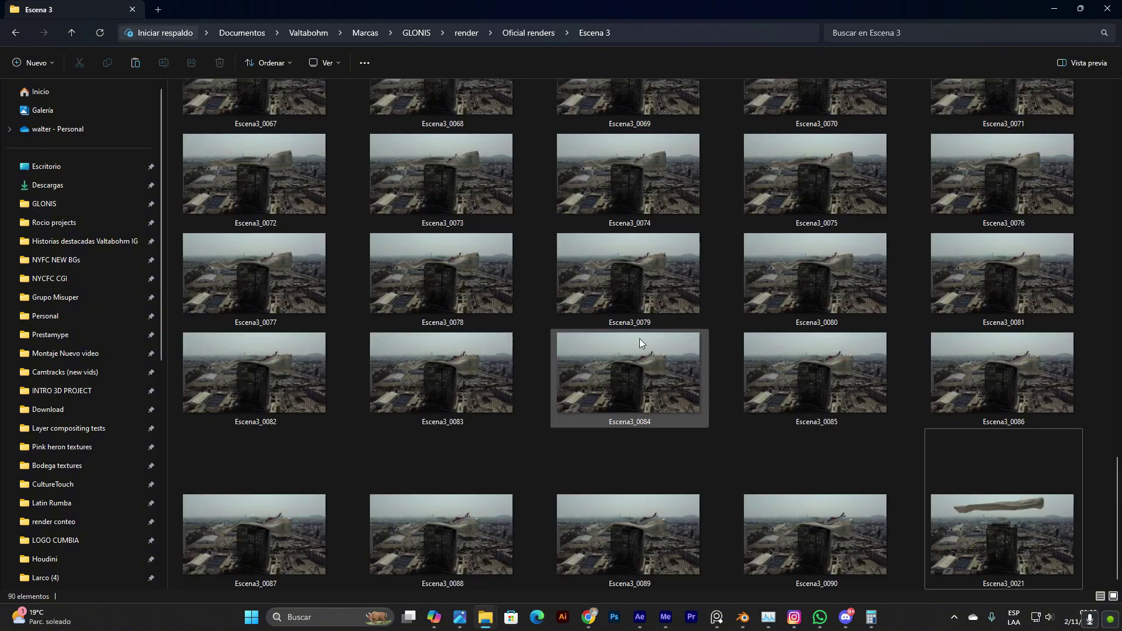
{"action": "key", "text": "ctrl+v"}
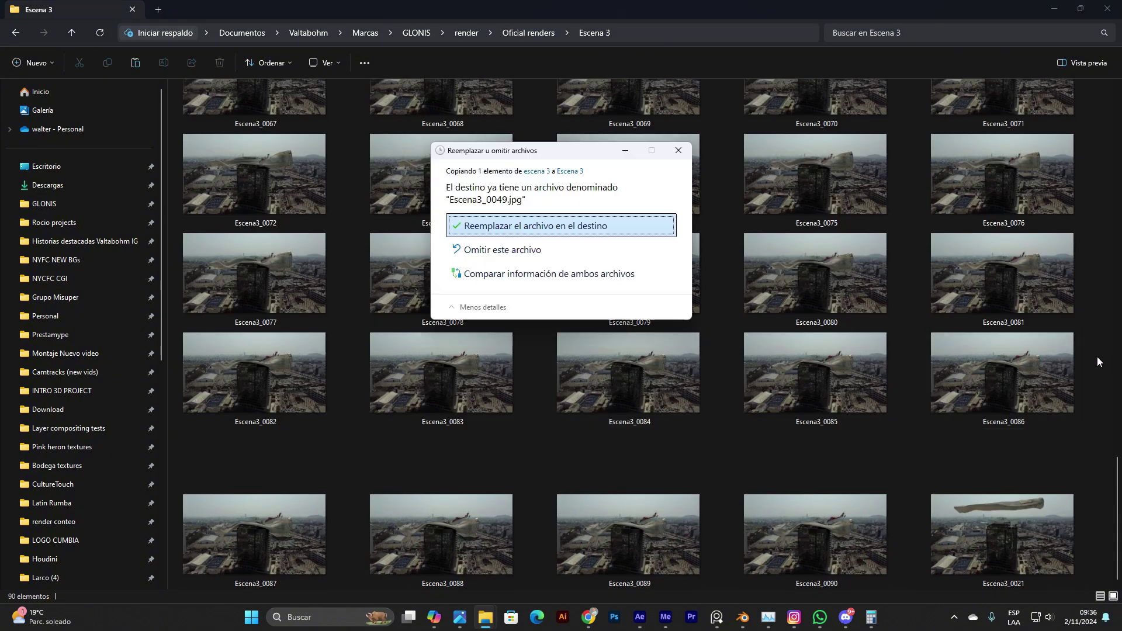
{"action": "left_click", "coordinate": [517, 231]}
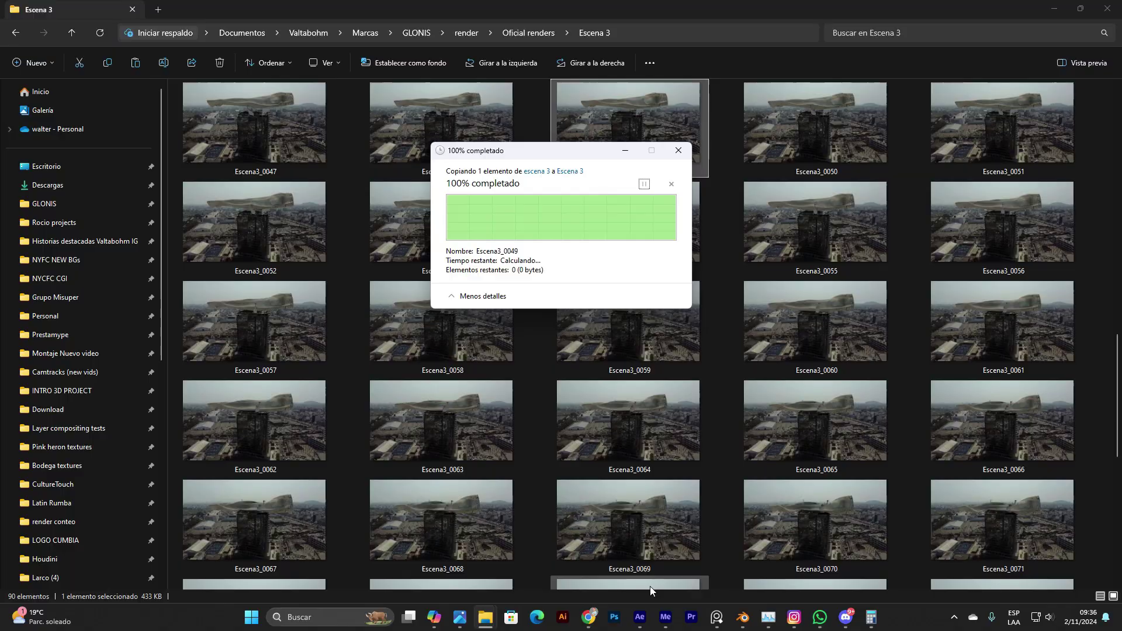
- Switch to After Effects and reload the Escena3_[0001-0090].jpg footage from disk
{"action": "left_click", "coordinate": [640, 621]}
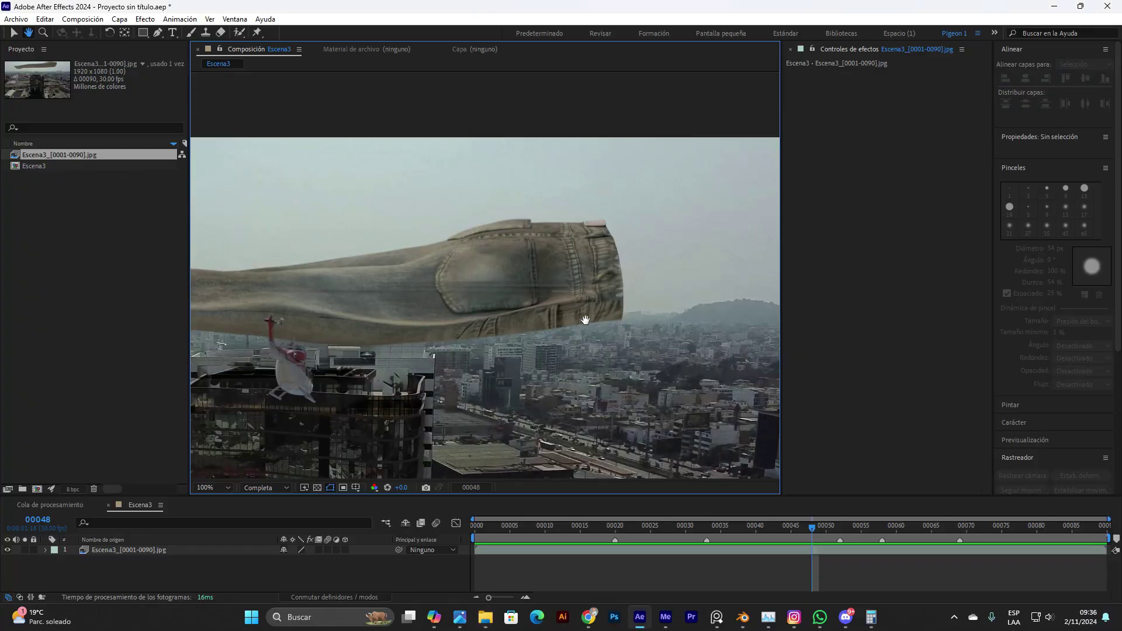
{"action": "key", "text": "v"}
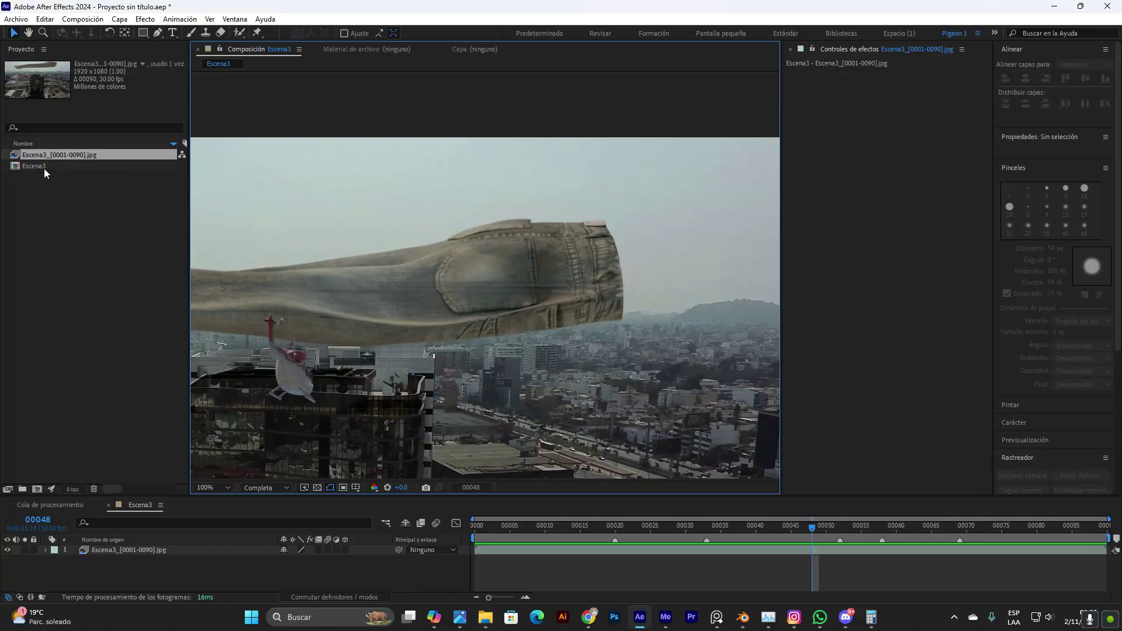
{"action": "right_click", "coordinate": [58, 153]}
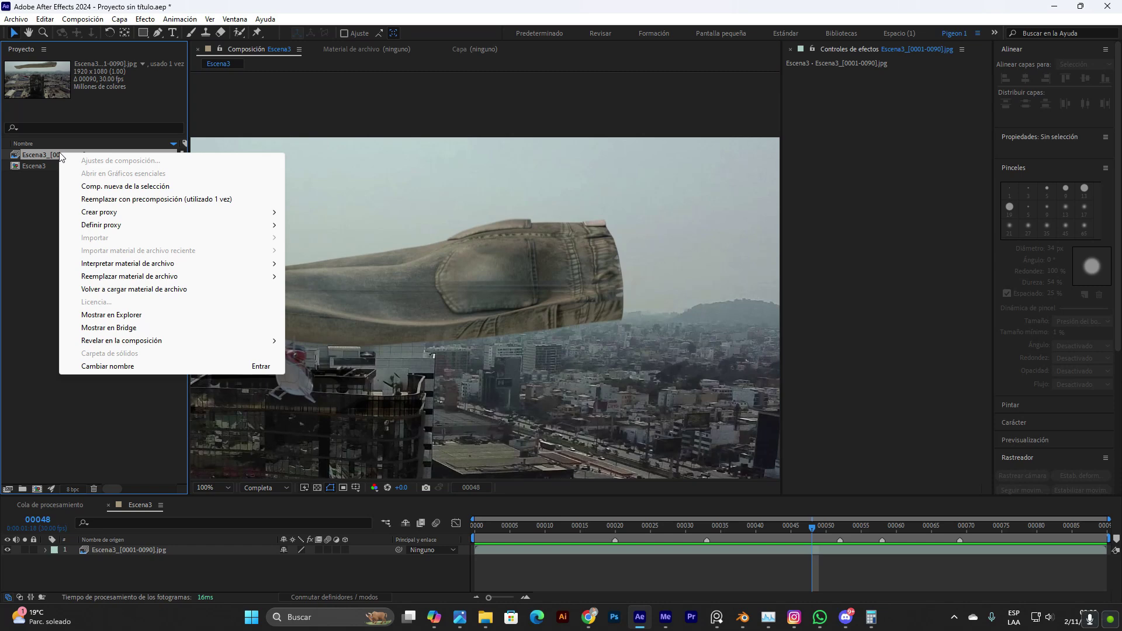
{"action": "left_click", "coordinate": [124, 290]}
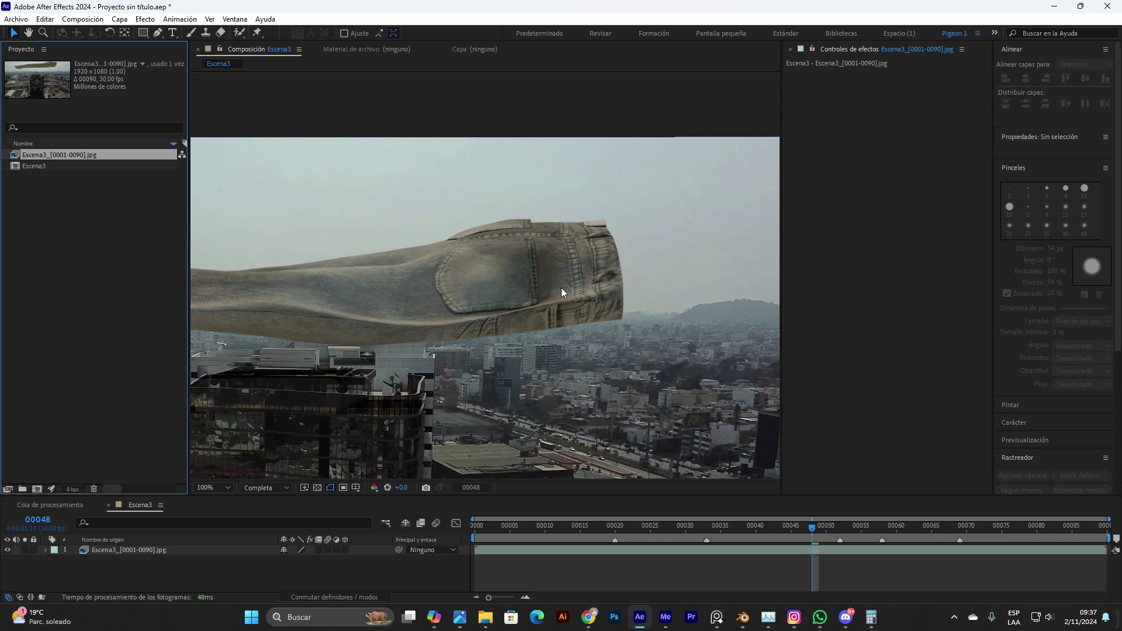
- Inspect the pants in the reloaded composition around frame 48 and compare them with the Blender render of frame 49
{"action": "left_click_drag", "start_coordinate": [503, 275], "coordinate": [621, 240]}
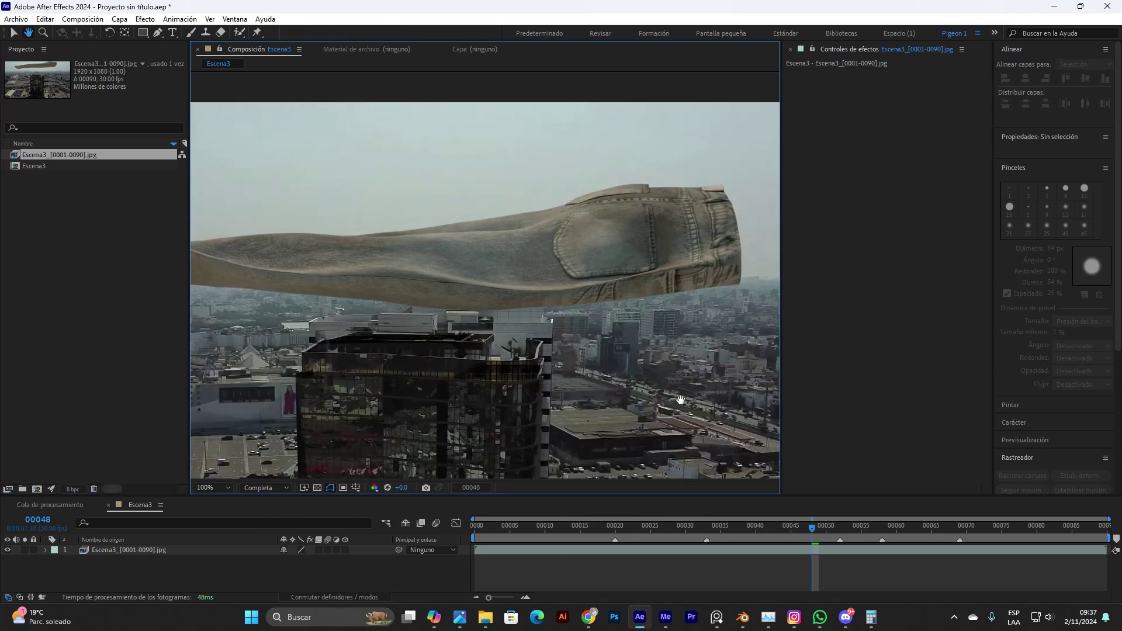
{"action": "left_click_drag", "start_coordinate": [815, 532], "coordinate": [791, 525]}
{"action": "scroll", "coordinate": [476, 376], "scroll_direction": "down", "scroll_amount": 1}
{"action": "key", "text": "alt+Tab"}
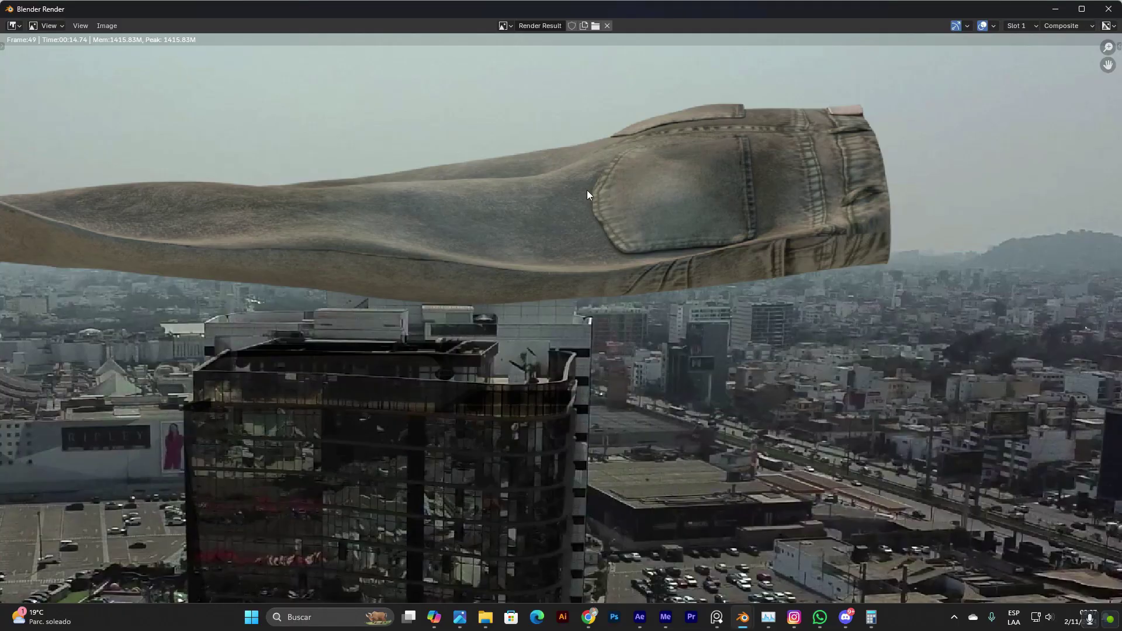
{"action": "scroll", "coordinate": [588, 189], "scroll_direction": "down", "scroll_amount": 1}
{"action": "scroll", "coordinate": [509, 275], "scroll_direction": "down", "scroll_amount": 2}
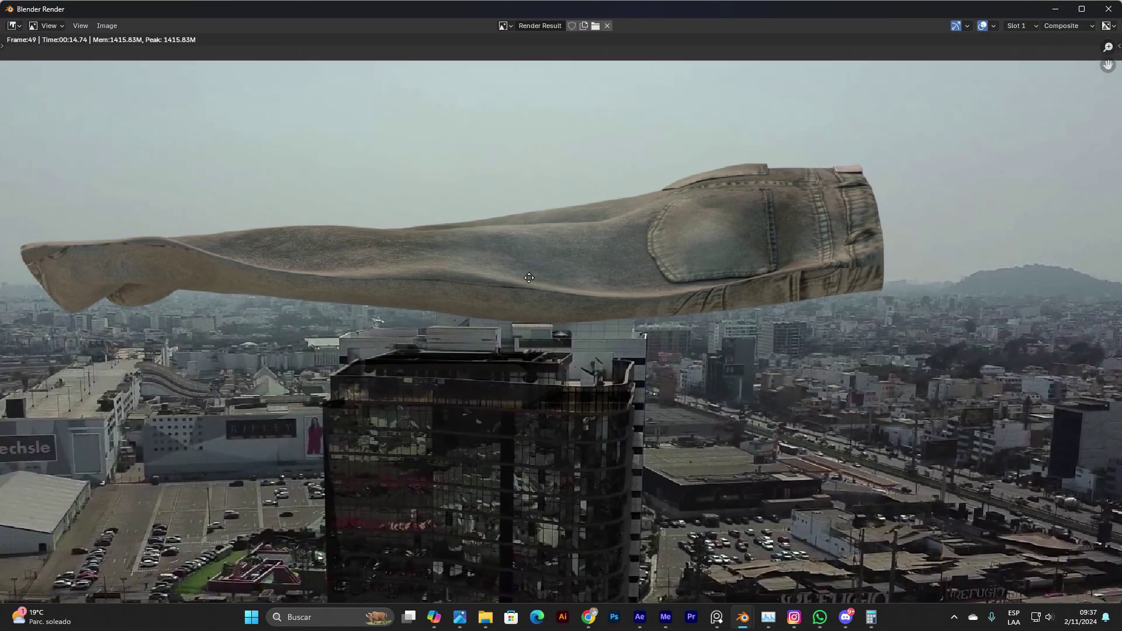
{"action": "scroll", "coordinate": [577, 217], "scroll_direction": "up", "scroll_amount": 1}
- Switch to the browser and read the Google overview of the Deform motion blur option in Blender 4.2
{"action": "key", "text": "alt+Tab"}
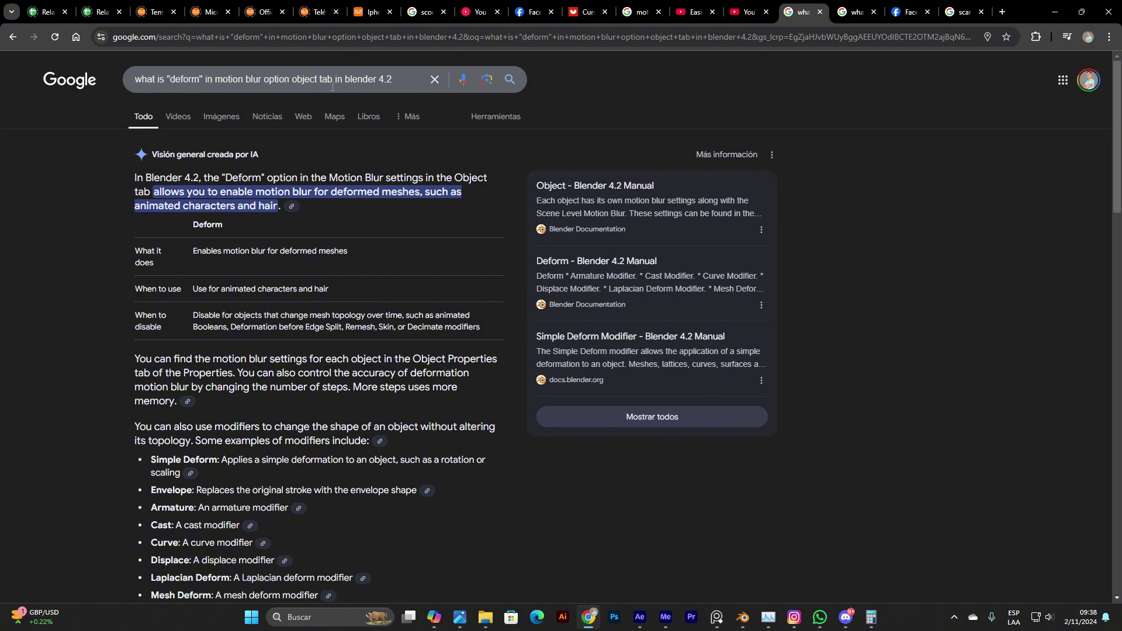
{"action": "scroll", "coordinate": [198, 284], "scroll_direction": "down", "scroll_amount": 2}
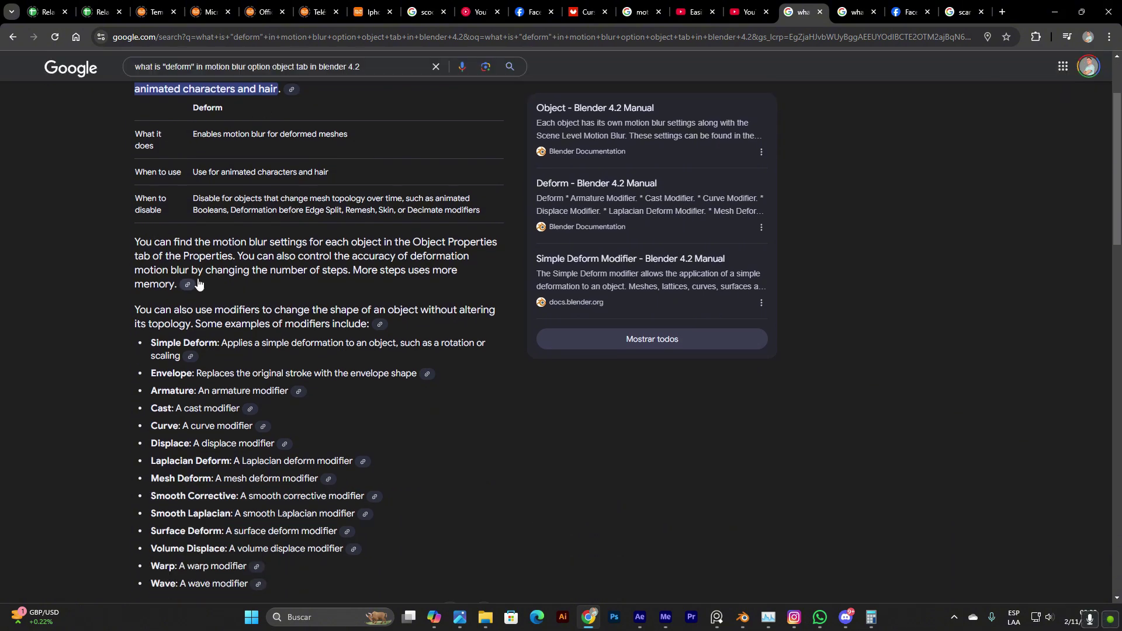
{"action": "scroll", "coordinate": [199, 284], "scroll_direction": "up", "scroll_amount": 1}
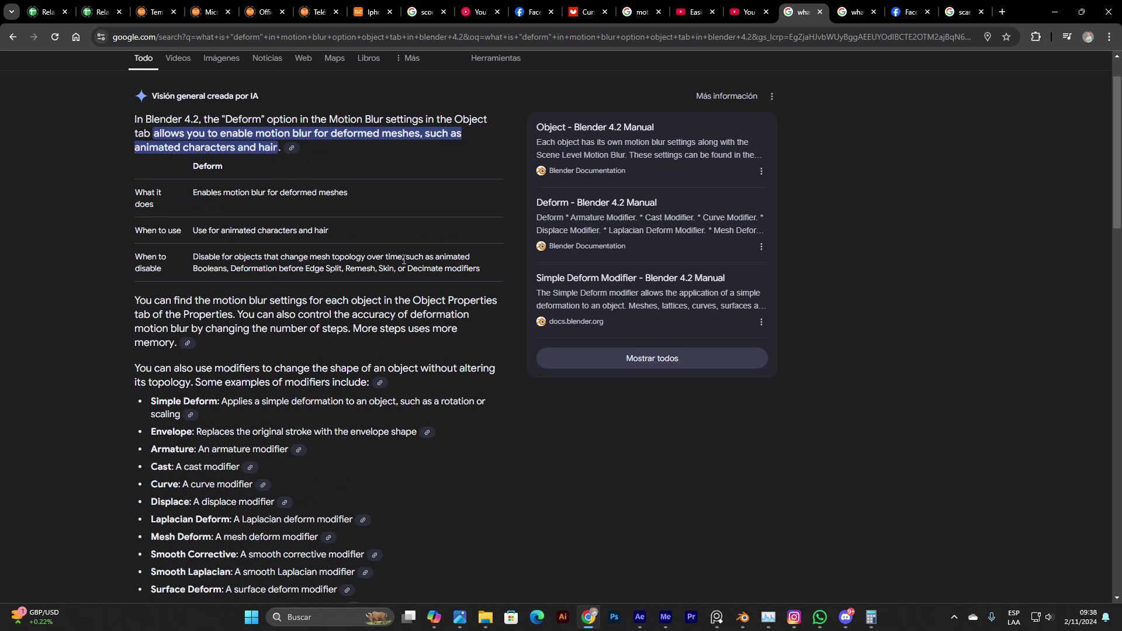
- Return to the main Blender window and examine the pants' mesh topology in Edit Mode, then go back to Object Mode
{"action": "mouse_move", "coordinate": [743, 618]}
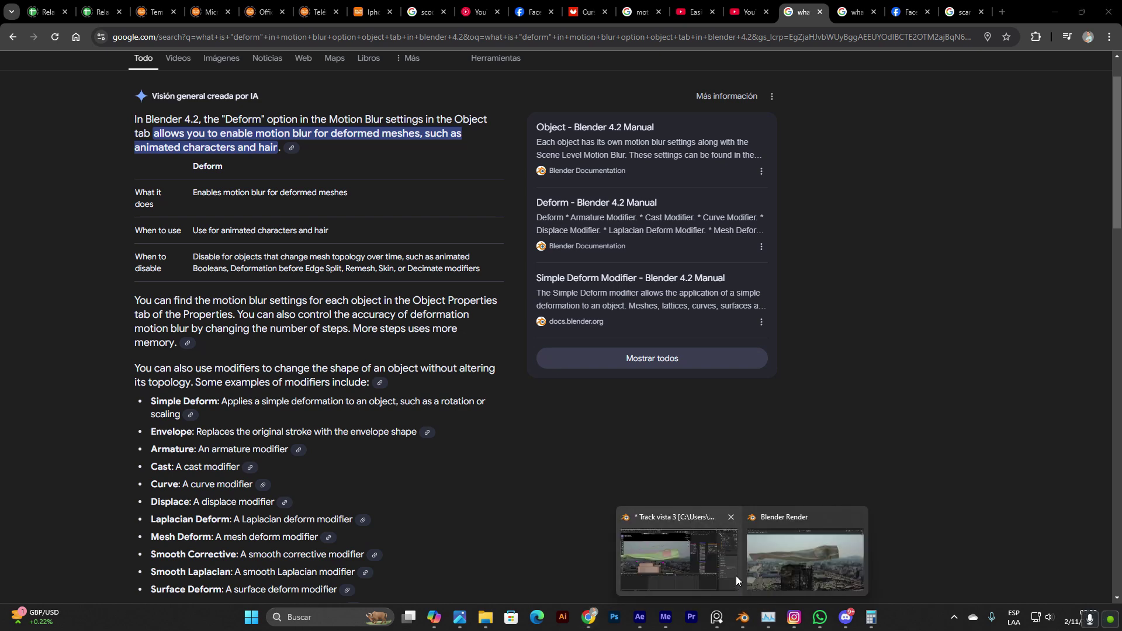
{"action": "left_click", "coordinate": [735, 577]}
{"action": "key", "text": "KP_0"}
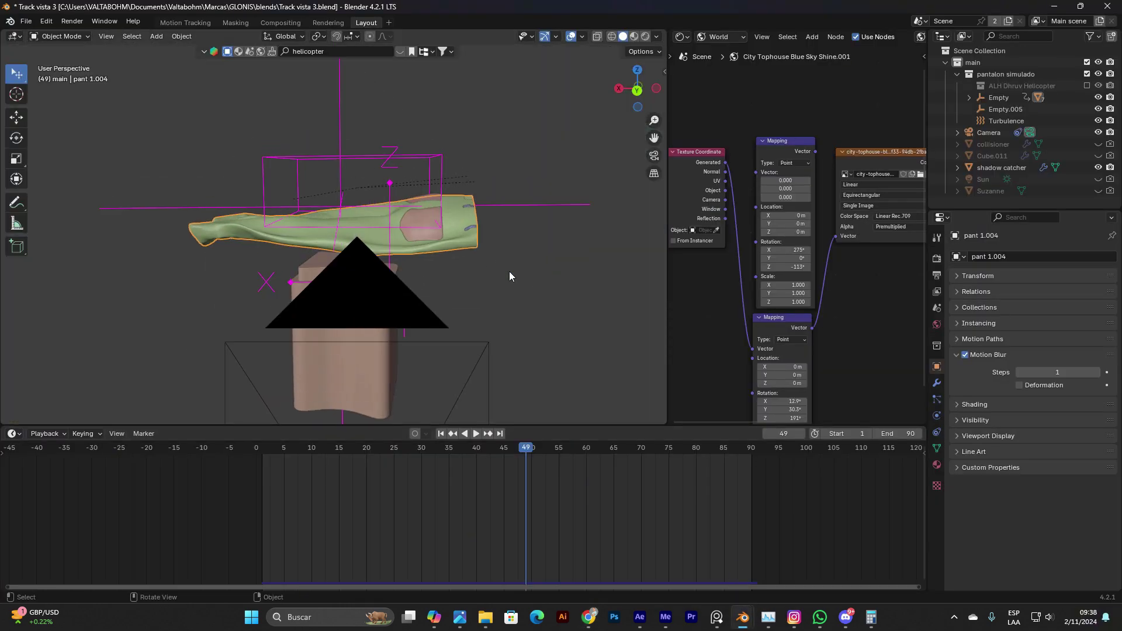
{"action": "key", "text": "Tab"}
{"action": "mouse_move", "coordinate": [473, 276]}
{"action": "middle_mouse_down", "text": "shift"}
{"action": "mouse_move", "coordinate": [479, 366]}
{"action": "mouse_move", "coordinate": [516, 288]}
{"action": "mouse_move", "coordinate": [502, 301]}
{"action": "mouse_move", "coordinate": [430, 282]}
{"action": "mouse_move", "coordinate": [463, 295]}
{"action": "mouse_move", "coordinate": [447, 307]}
{"action": "mouse_move", "coordinate": [536, 236]}
{"action": "mouse_move", "coordinate": [397, 276]}
{"action": "mouse_move", "coordinate": [497, 237]}
{"action": "mouse_move", "coordinate": [500, 287]}
{"action": "mouse_move", "coordinate": [323, 241]}
{"action": "mouse_move", "coordinate": [451, 251]}
{"action": "mouse_move", "coordinate": [374, 246]}
{"action": "mouse_move", "coordinate": [350, 164]}
{"action": "mouse_move", "coordinate": [306, 265]}
{"action": "mouse_move", "coordinate": [444, 257]}
{"action": "middle_mouse_up", "text": "shift"}
{"action": "scroll", "coordinate": [514, 290], "scroll_direction": "up", "scroll_amount": 3}
{"action": "key", "text": "Tab"}
{"action": "key", "text": "Tab"}
{"action": "scroll", "coordinate": [461, 300], "scroll_direction": "up", "scroll_amount": 3}
{"action": "scroll", "coordinate": [461, 301], "scroll_direction": "up", "scroll_amount": 2}
{"action": "scroll", "coordinate": [432, 301], "scroll_direction": "down", "scroll_amount": 5}
{"action": "key", "text": "Tab"}
{"action": "key", "text": "Tab"}
{"action": "key", "text": "Tab"}
- Scrub the timeline back to frame 36 and forward to frame 41, examining the pants' deformation from several angles
{"action": "mouse_move", "coordinate": [524, 449]}
{"action": "left_mouse_down"}
{"action": "mouse_move", "coordinate": [643, 449]}
{"action": "mouse_move", "coordinate": [476, 441]}
{"action": "mouse_move", "coordinate": [646, 448]}
{"action": "mouse_move", "coordinate": [536, 441]}
{"action": "left_mouse_up"}
{"action": "middle_click_drag", "start_coordinate": [545, 363], "coordinate": [508, 420]}
{"action": "left_click_drag", "start_coordinate": [507, 453], "coordinate": [454, 451]}
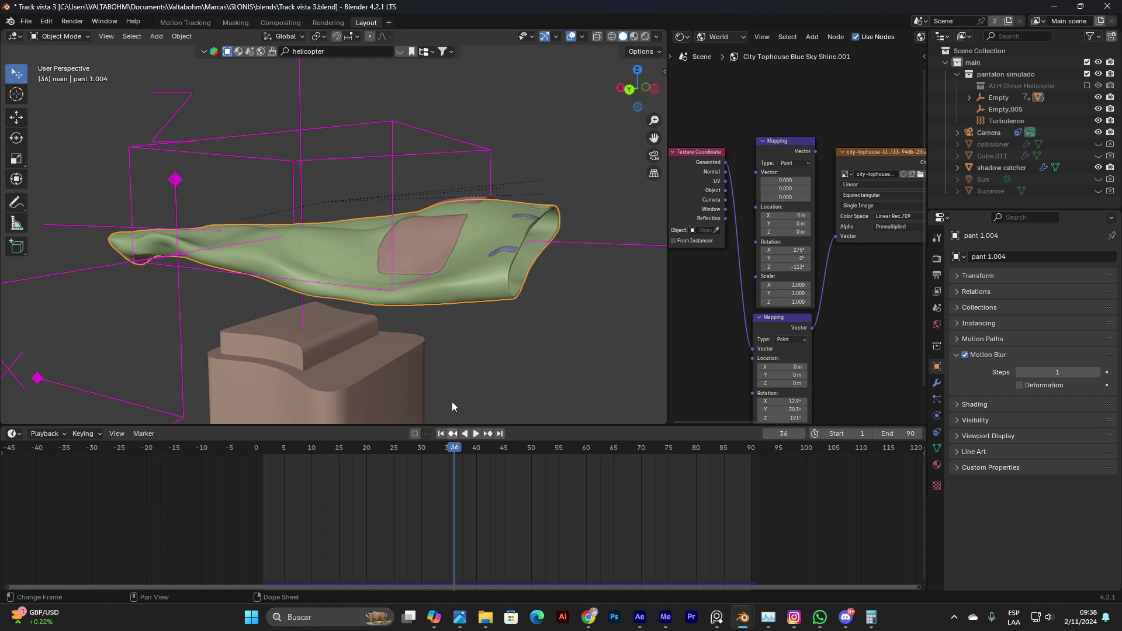
{"action": "middle_click_drag", "start_coordinate": [452, 402], "coordinate": [564, 359]}
{"action": "left_click_drag", "start_coordinate": [457, 451], "coordinate": [481, 451]}
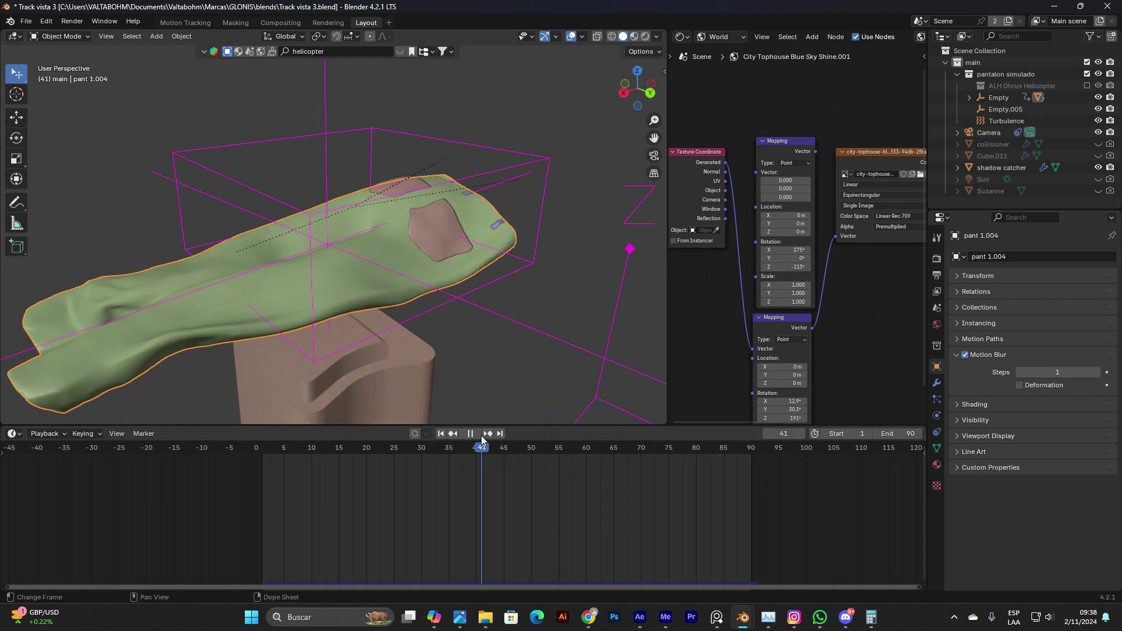
{"action": "middle_click_drag", "start_coordinate": [482, 404], "coordinate": [418, 311]}
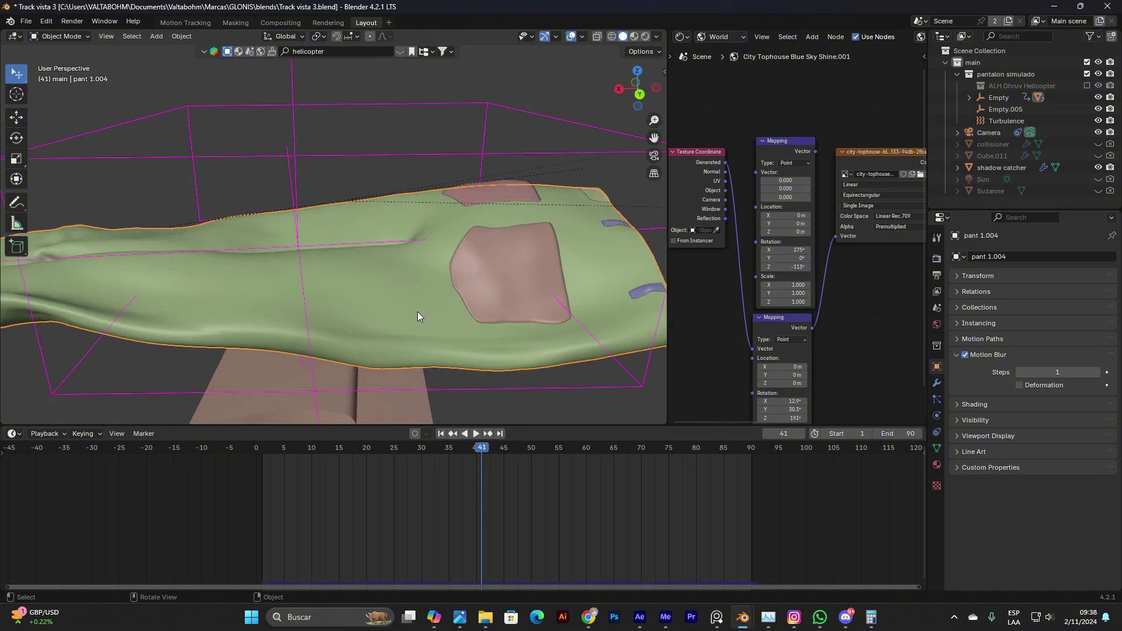
- Move the Blender timeline to frame 55, review the After Effects composition up to frame 36, and return to Blender's motion blur settings
{"action": "left_click_drag", "start_coordinate": [490, 454], "coordinate": [559, 451]}
{"action": "left_click", "coordinate": [645, 615]}
{"action": "left_click_drag", "start_coordinate": [609, 523], "coordinate": [727, 528]}
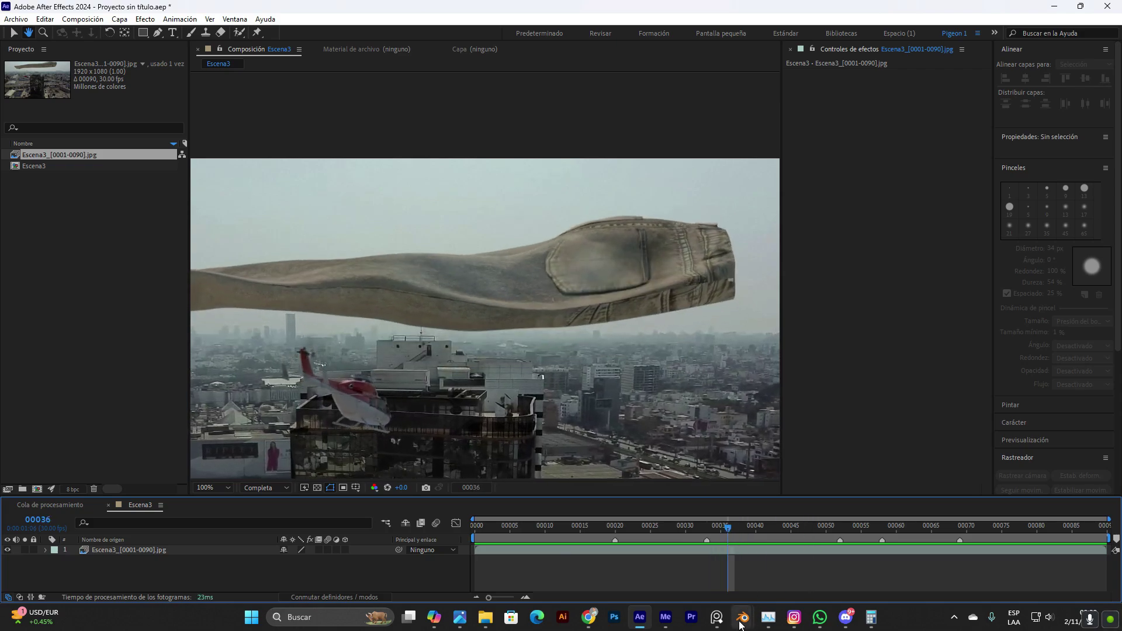
{"action": "left_click", "coordinate": [742, 617]}
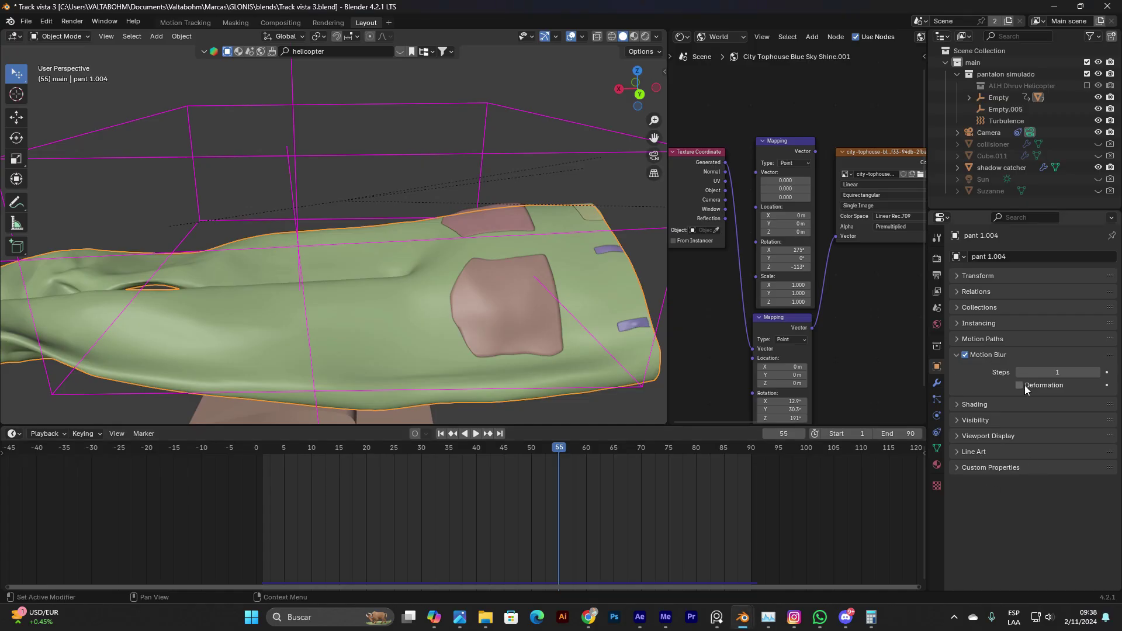
- Switch back to After Effects, inspect the pants between frames 33 and 35, and view the composition at 50% magnification
{"action": "key", "text": "alt+Tab"}
{"action": "left_click", "coordinate": [707, 535]}
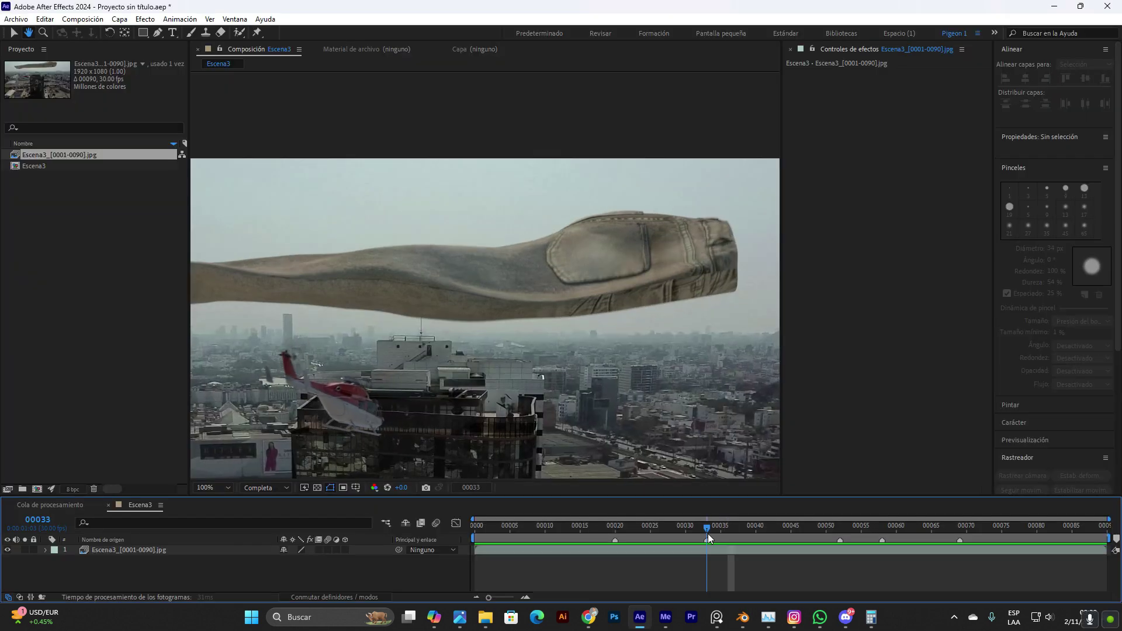
{"action": "mouse_move", "coordinate": [707, 535]}
{"action": "left_mouse_down"}
{"action": "mouse_move", "coordinate": [728, 534]}
{"action": "mouse_move", "coordinate": [690, 538]}
{"action": "mouse_move", "coordinate": [722, 538]}
{"action": "left_mouse_up"}
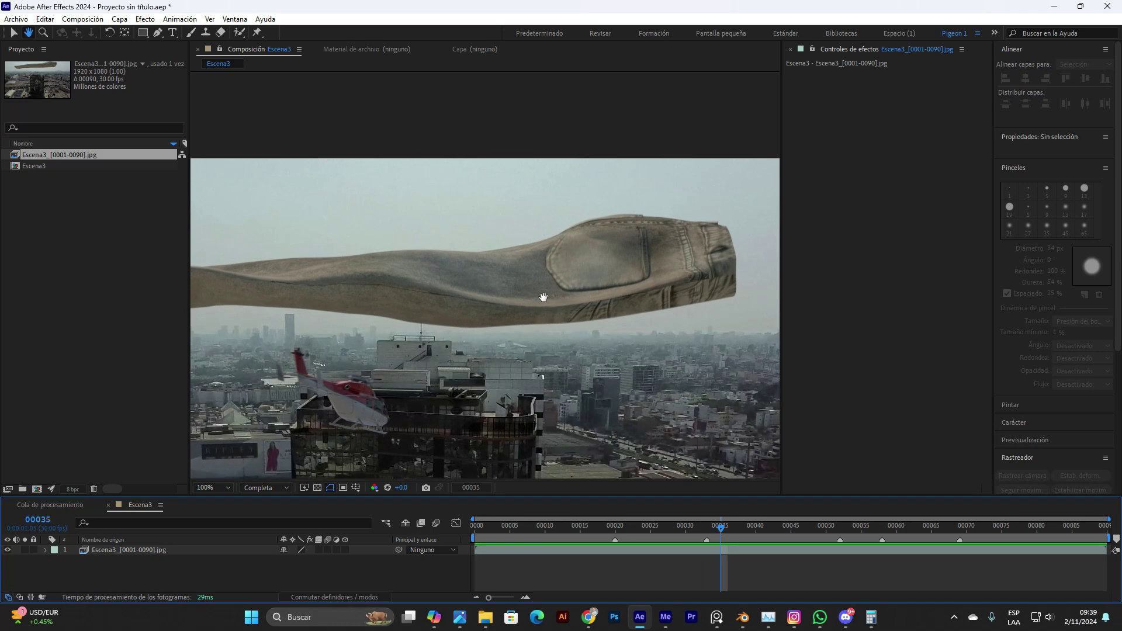
{"action": "mouse_move", "coordinate": [720, 532]}
{"action": "left_mouse_down"}
{"action": "mouse_move", "coordinate": [696, 533]}
{"action": "mouse_move", "coordinate": [721, 540]}
{"action": "mouse_move", "coordinate": [714, 528]}
{"action": "left_mouse_up"}
{"action": "left_click", "coordinate": [213, 487]}
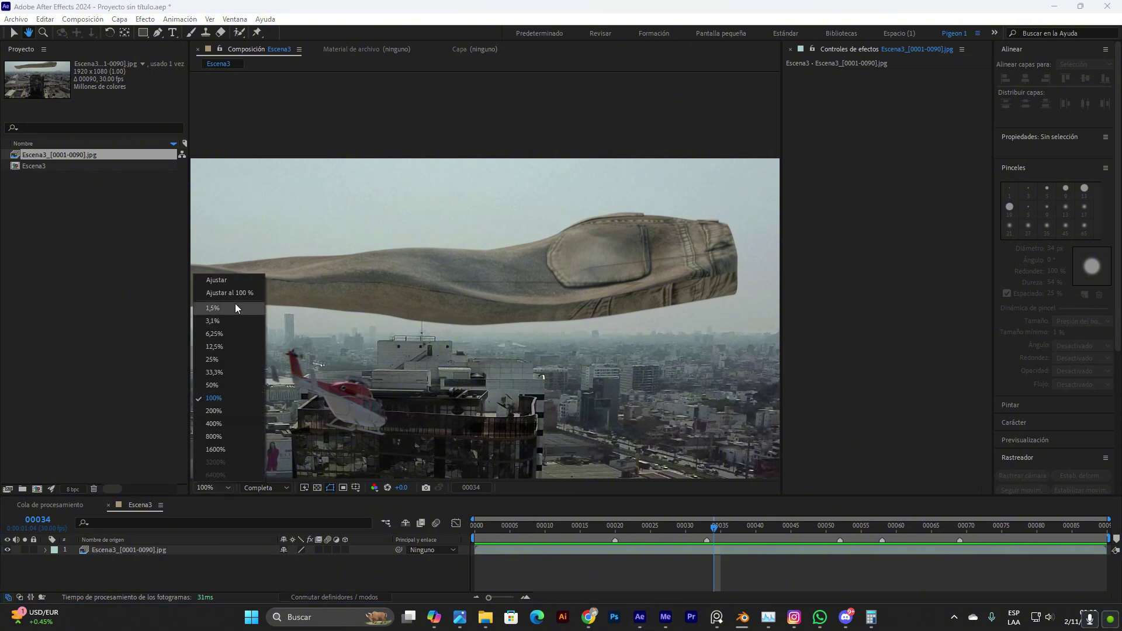
{"action": "left_click", "coordinate": [212, 385]}
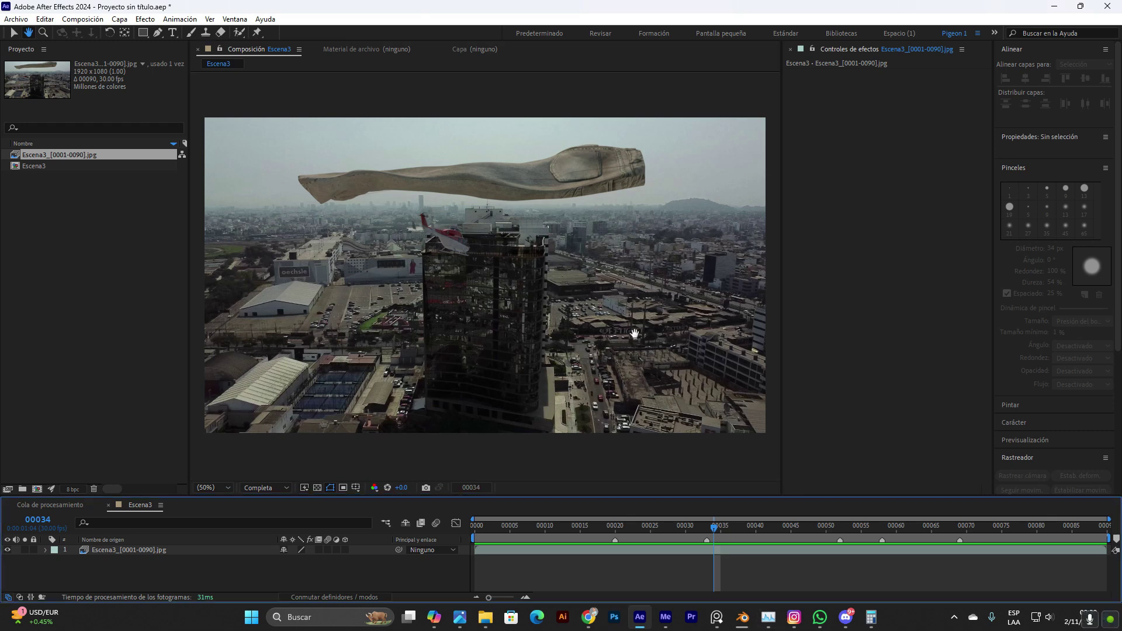
- Switch to the Blender Render window and compare the frame 49 pants renders stored in Slot 2 and Slot 1
{"action": "mouse_move", "coordinate": [742, 618]}
{"action": "left_click", "coordinate": [767, 567]}
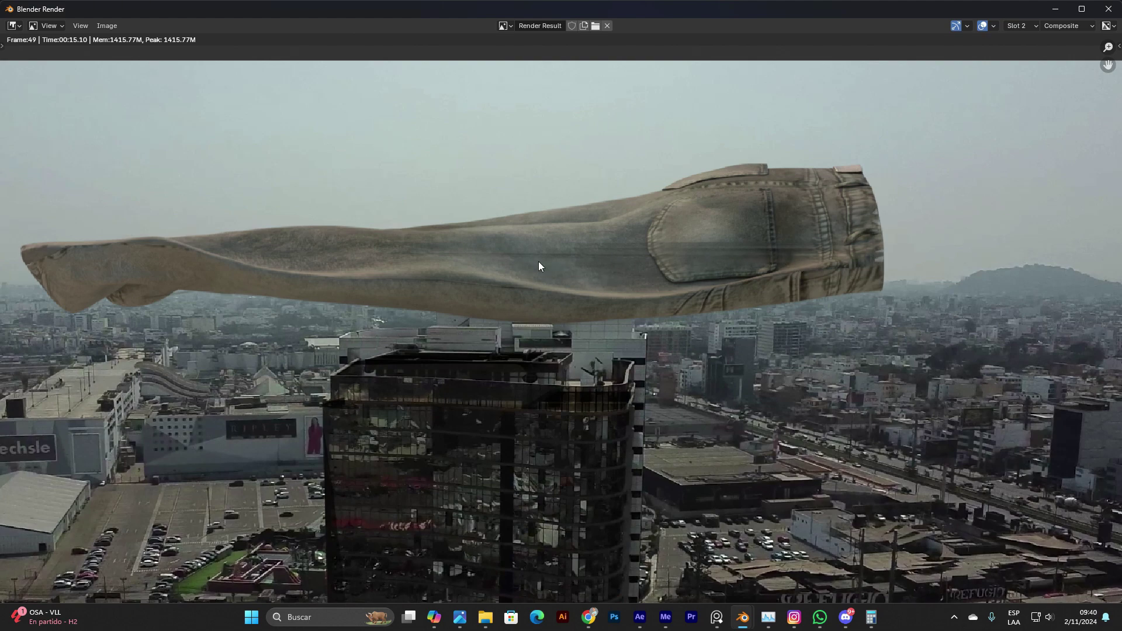
{"action": "left_click", "coordinate": [1034, 27]}
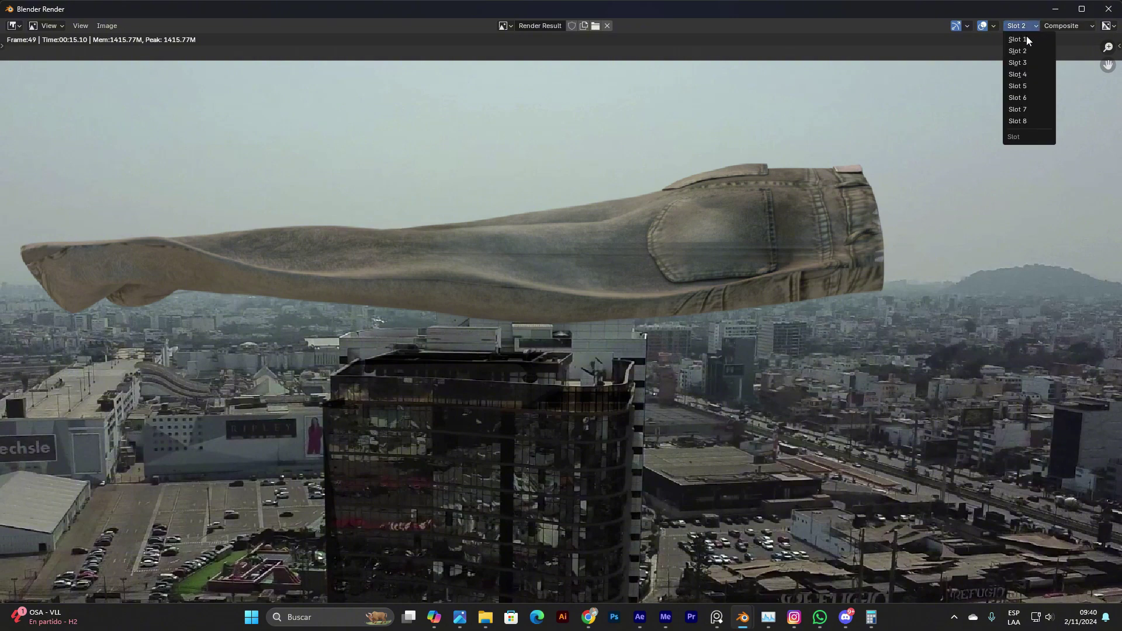
{"action": "left_click", "coordinate": [1026, 39]}
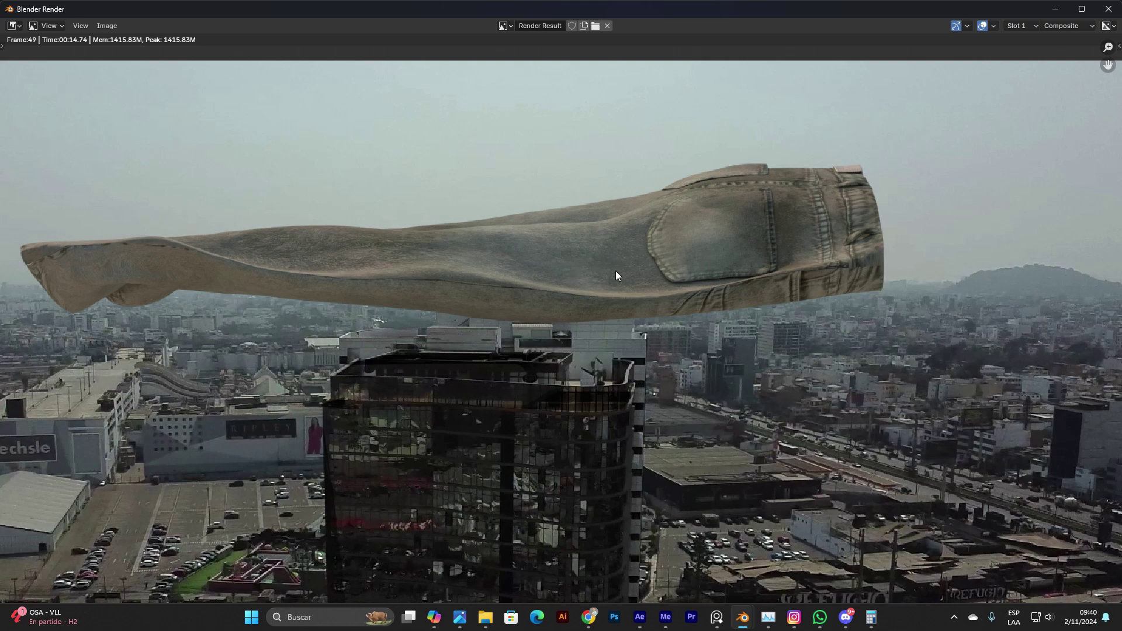
{"action": "left_click", "coordinate": [1028, 26]}
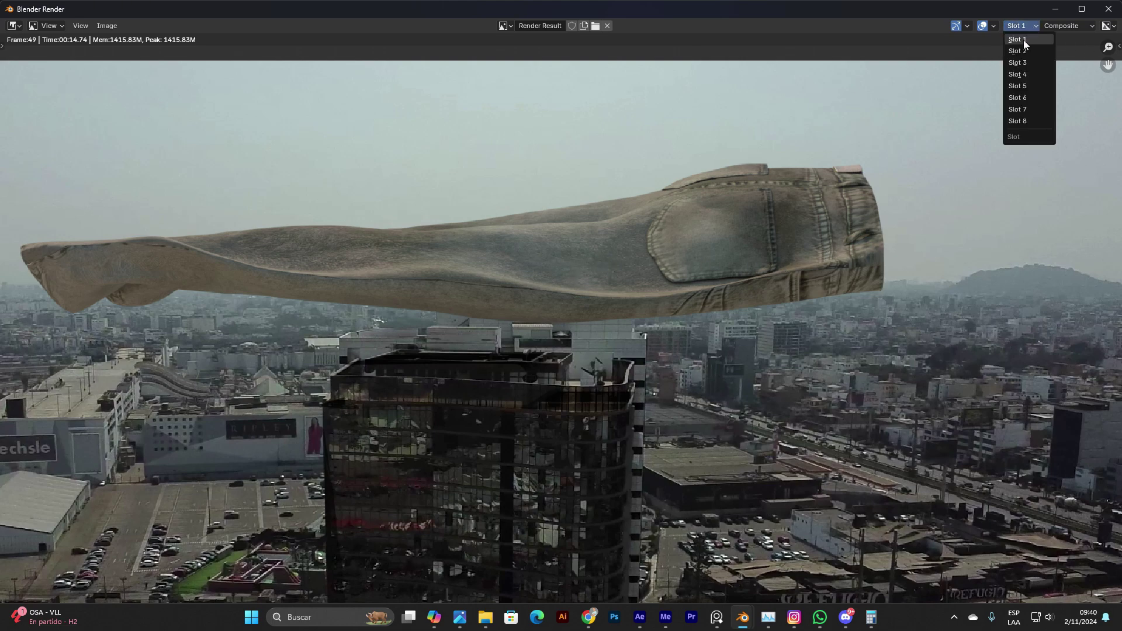
{"action": "left_click", "coordinate": [1023, 53]}
{"action": "left_click", "coordinate": [1034, 24]}
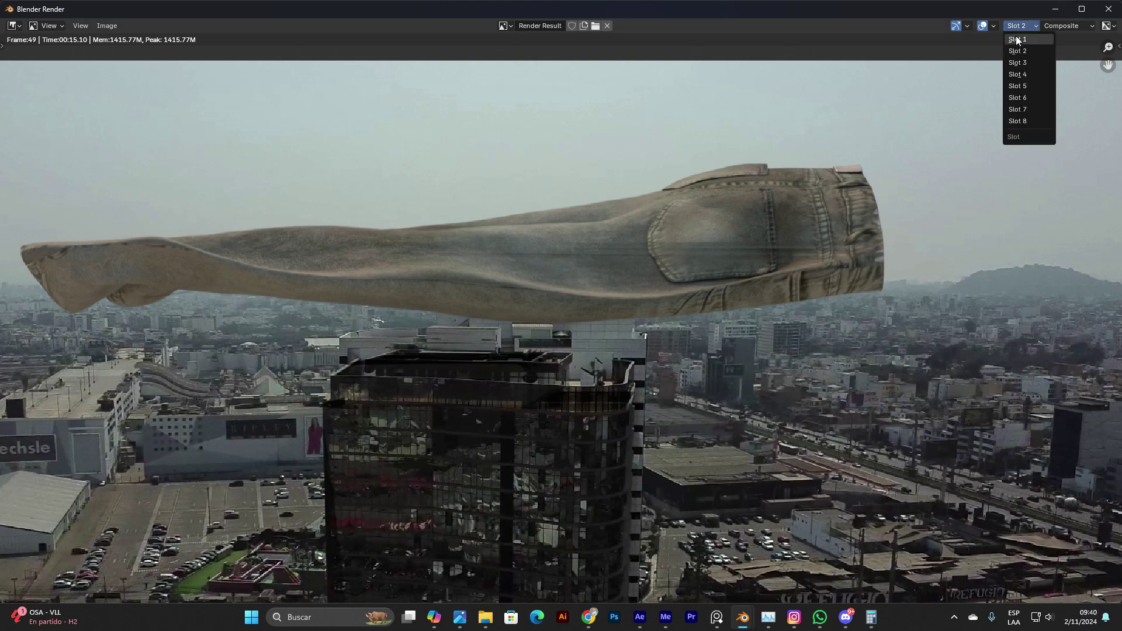
{"action": "left_click", "coordinate": [1026, 39]}
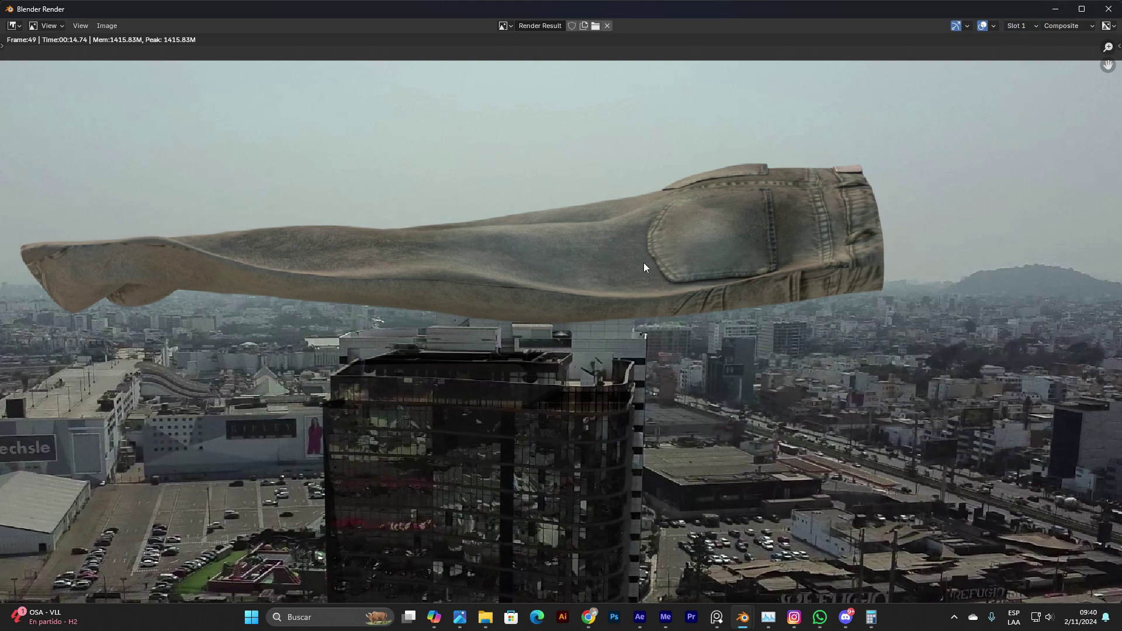
- Keep Slot 1 displayed and examine the whole pants against the city background in the frame 49 render
{"action": "left_click", "coordinate": [1026, 26]}
{"action": "left_click", "coordinate": [1025, 41]}
{"action": "scroll", "coordinate": [516, 274], "scroll_direction": "down", "scroll_amount": 1}
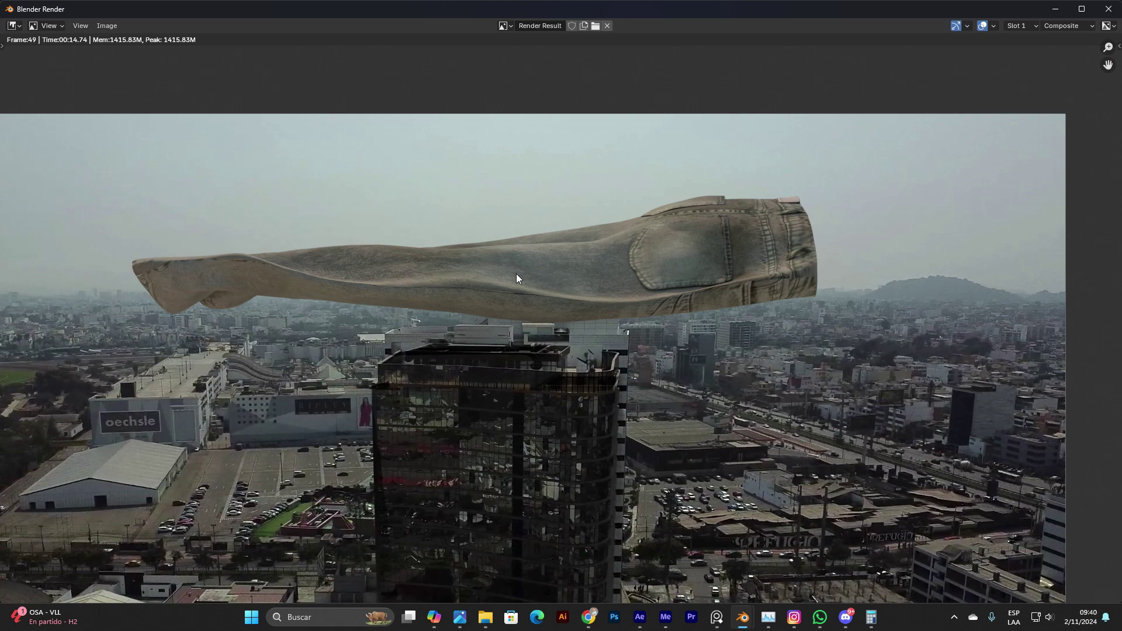
{"action": "middle_click_drag", "start_coordinate": [464, 351], "coordinate": [448, 314]}
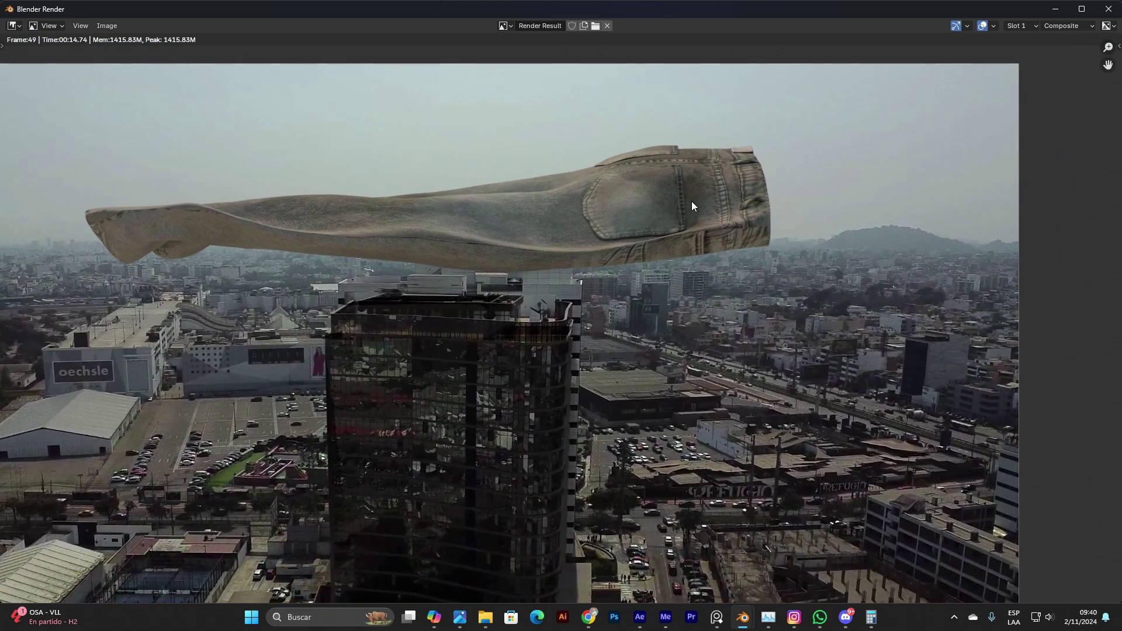
{"action": "scroll", "coordinate": [692, 206], "scroll_direction": "down", "scroll_amount": 1}
{"action": "middle_click_drag", "start_coordinate": [648, 268], "coordinate": [674, 243]}
{"action": "scroll", "coordinate": [672, 244], "scroll_direction": "up", "scroll_amount": 1}
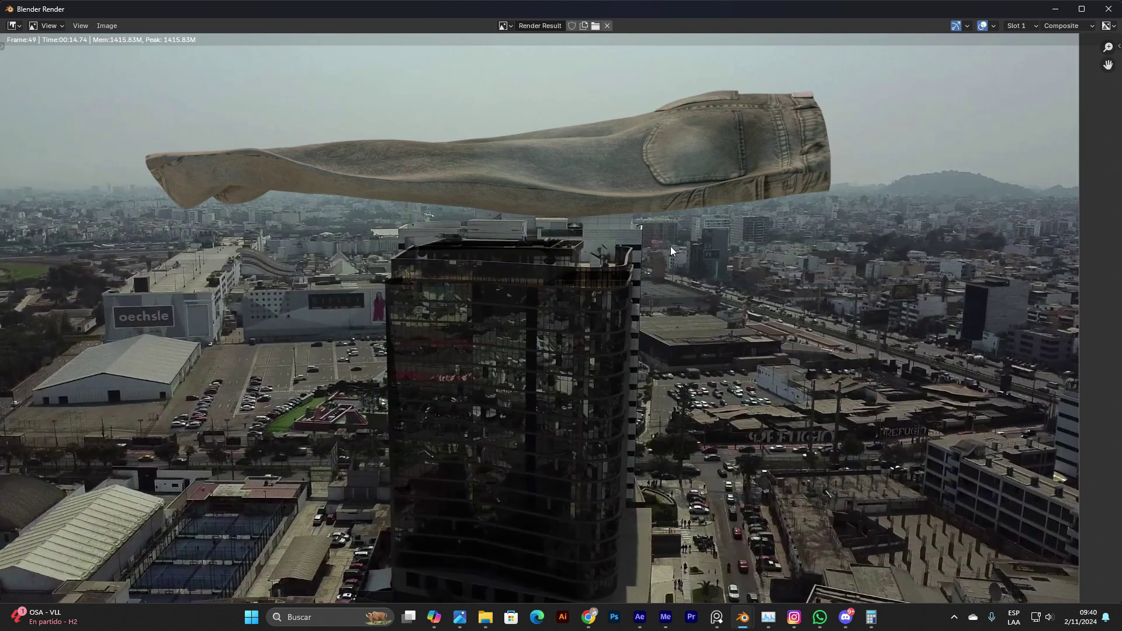